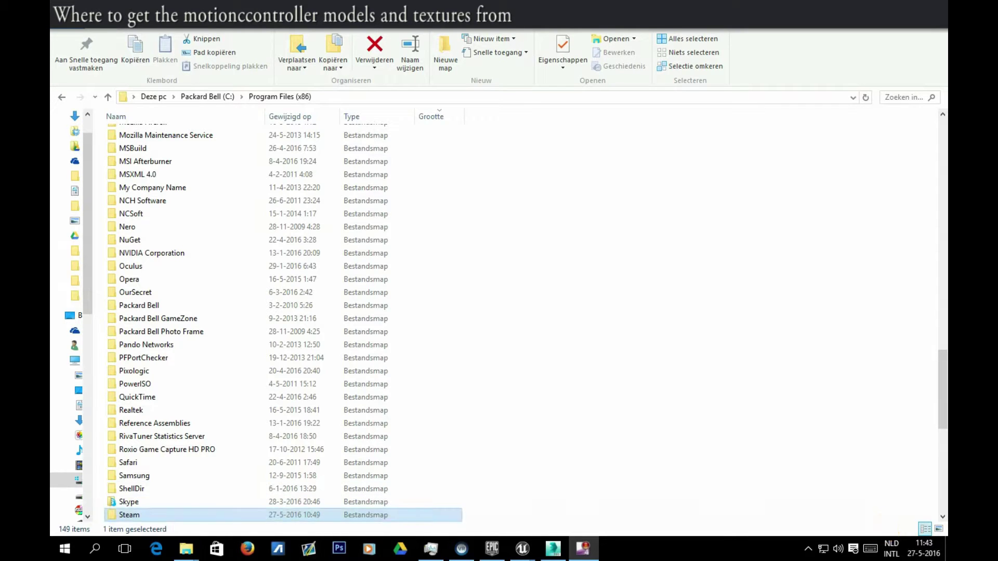
Browse into the Steam folder to SteamApps, common, SteamVR, resources, rendermodels, vr_controller_vive_1_5
double_click(129, 515)
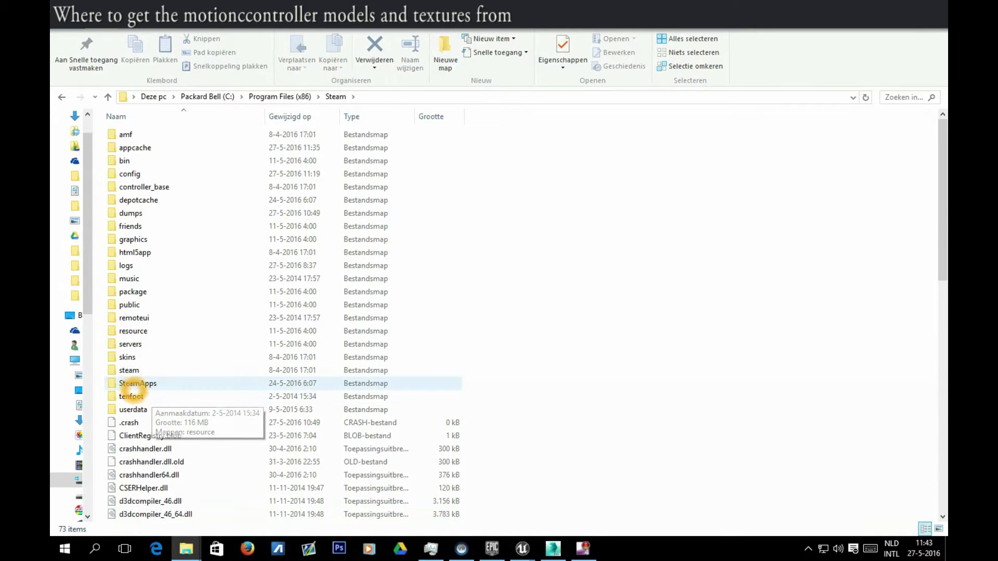
double_click(137, 384)
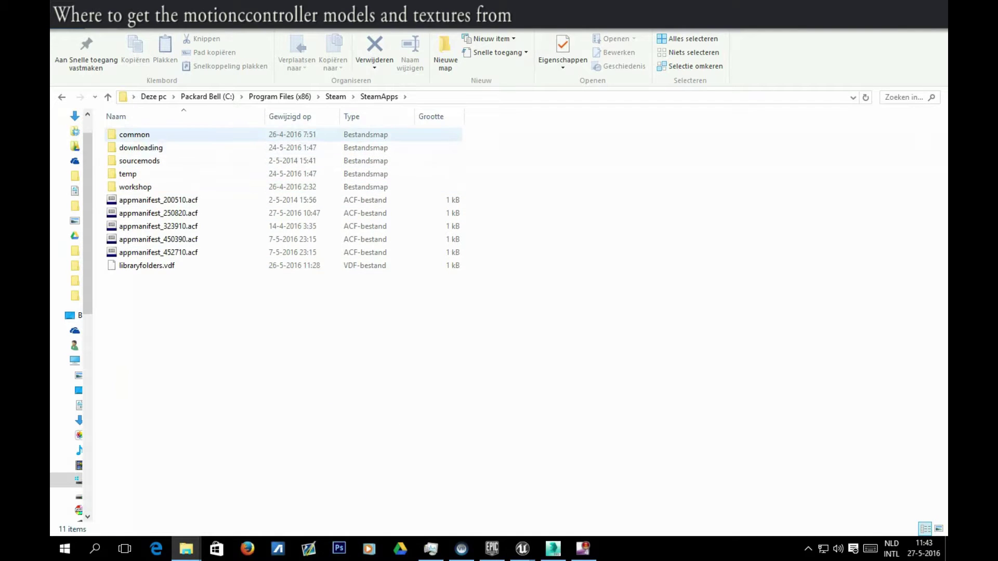
double_click(145, 135)
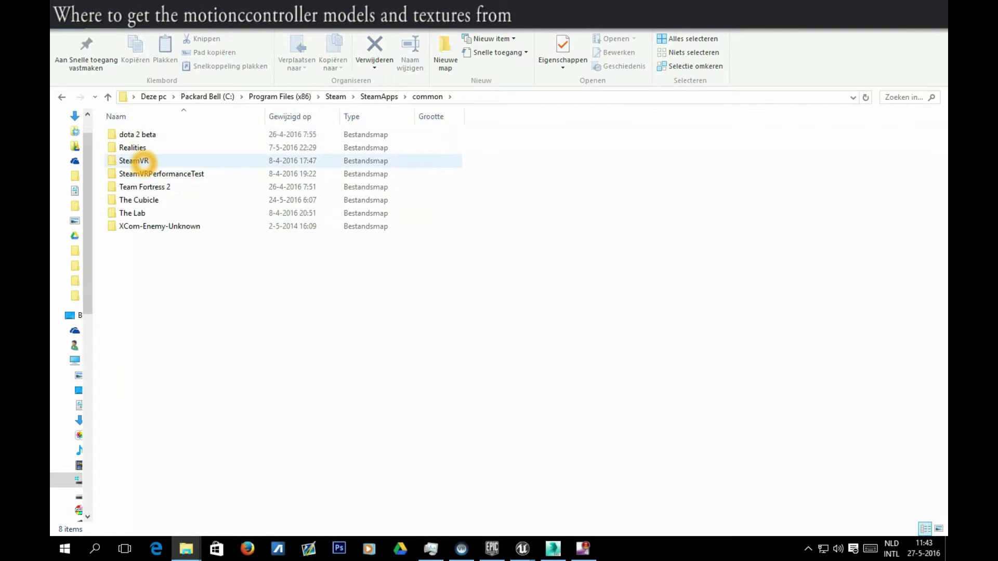
double_click(140, 161)
click(143, 188)
double_click(143, 187)
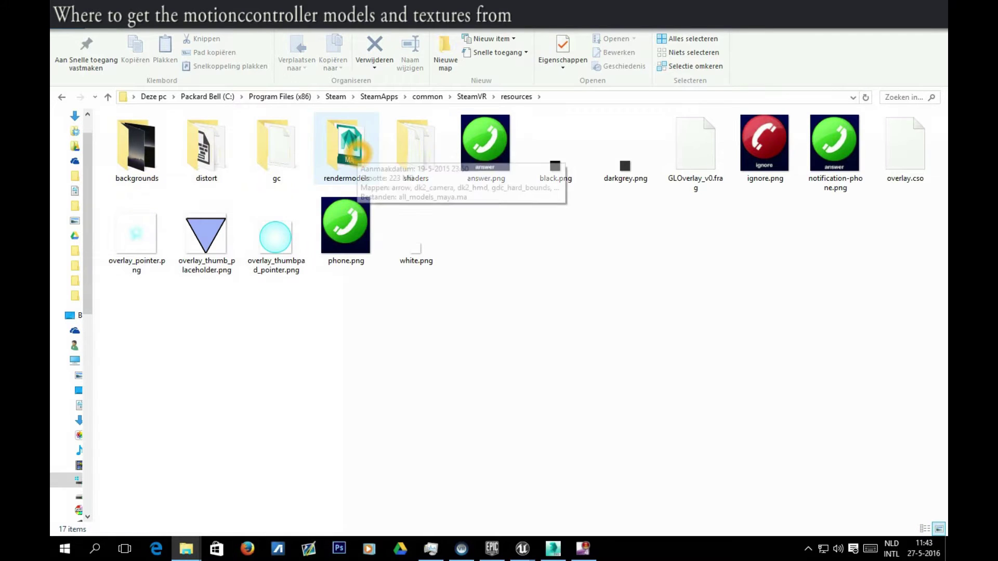
double_click(347, 148)
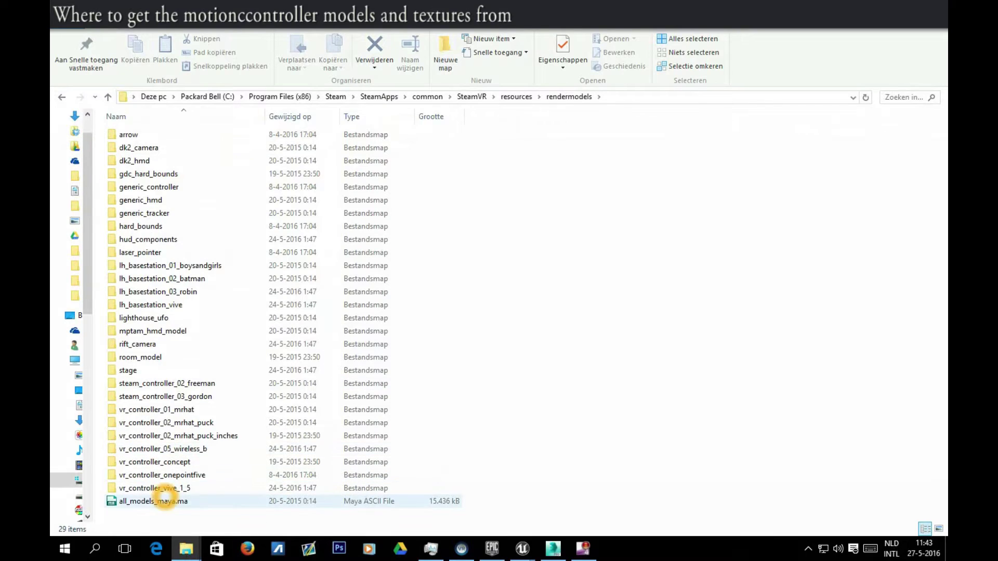
mouse_move(132, 489)
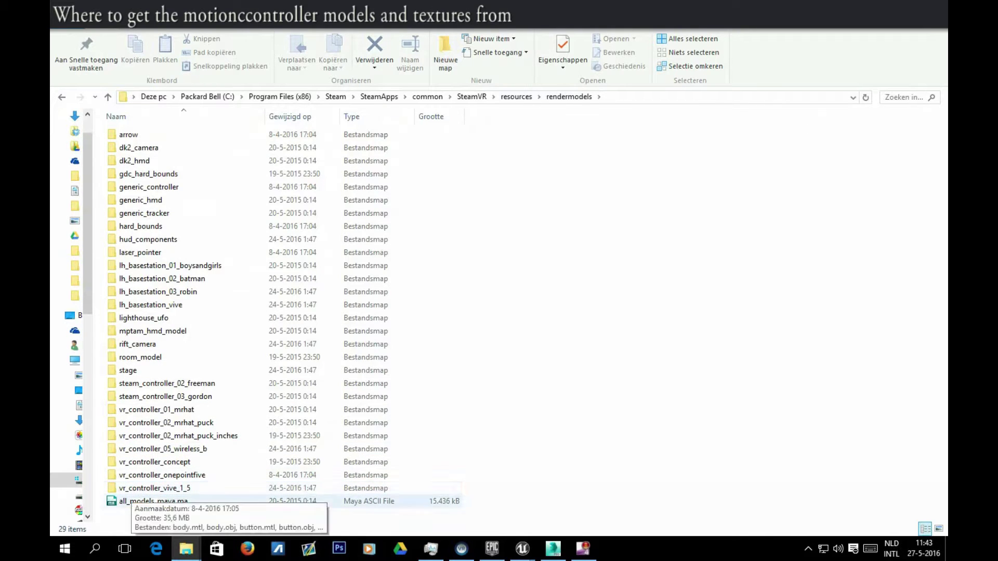
double_click(175, 488)
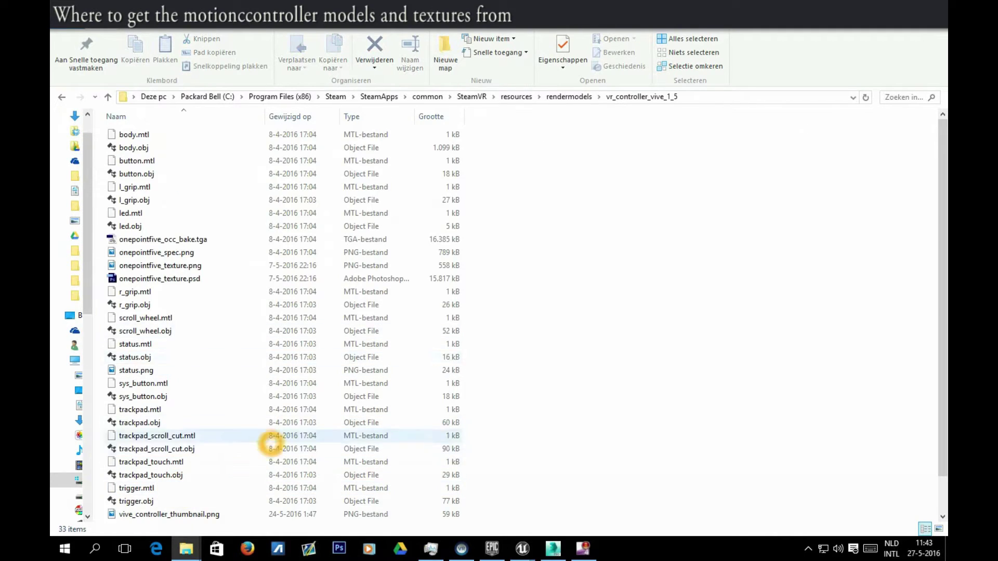
Examine the separate controller part models and material files in the vr_controller_vive_1_5 folder
scroll(267, 439, down, 1)
scroll(690, 408, up, 1)
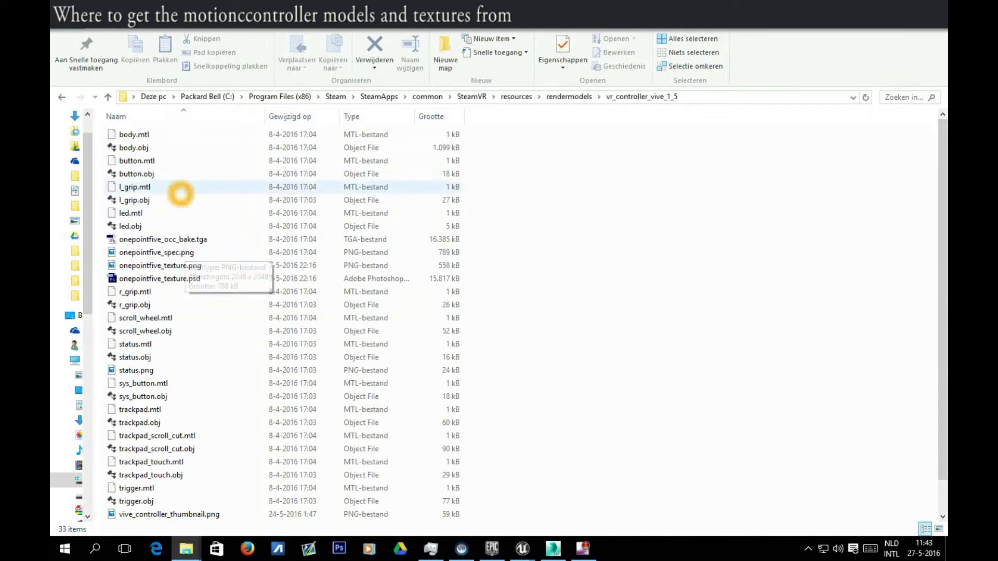
click(135, 305)
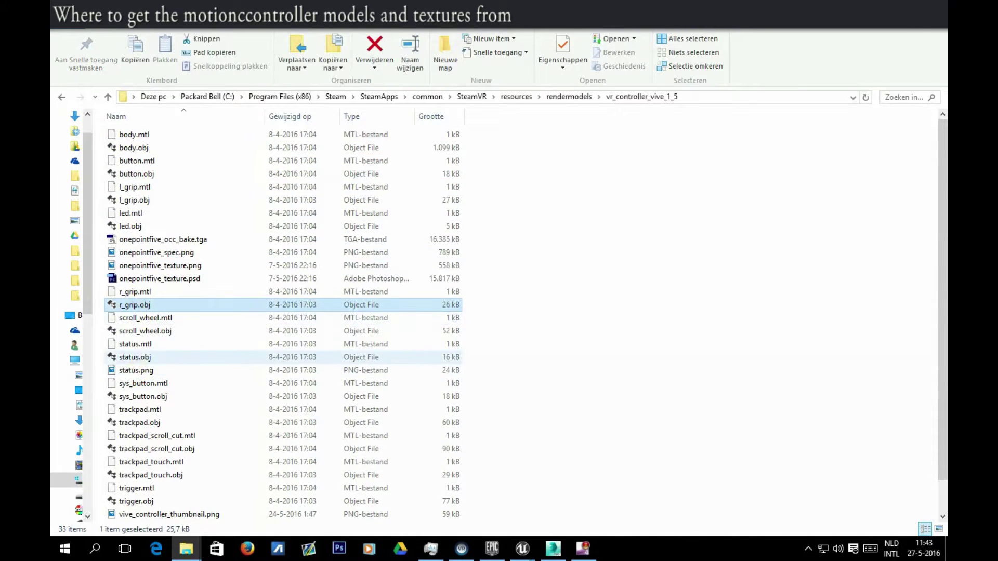
click(132, 357)
click(140, 331)
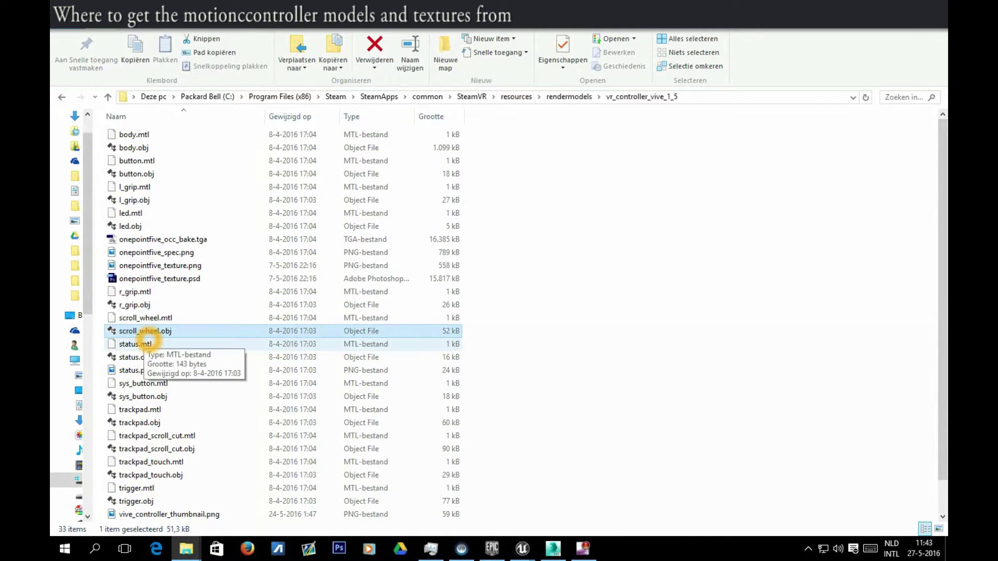
click(140, 358)
click(133, 318)
scroll(218, 406, down, 1)
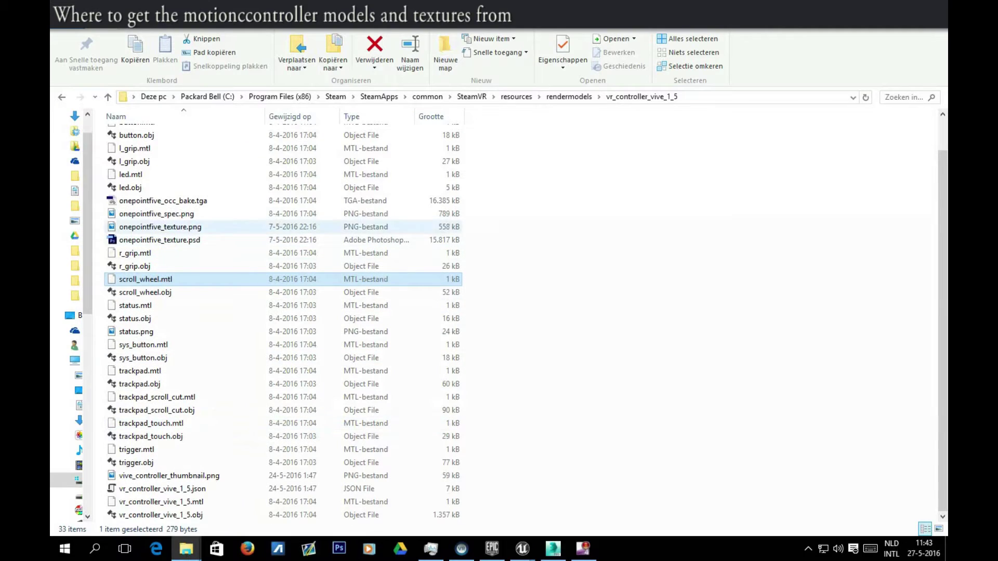
Select vr_controller_vive_1_5.obj together with onepointfive_occ_bake.tga and onepointfive_texture.png
click(143, 515)
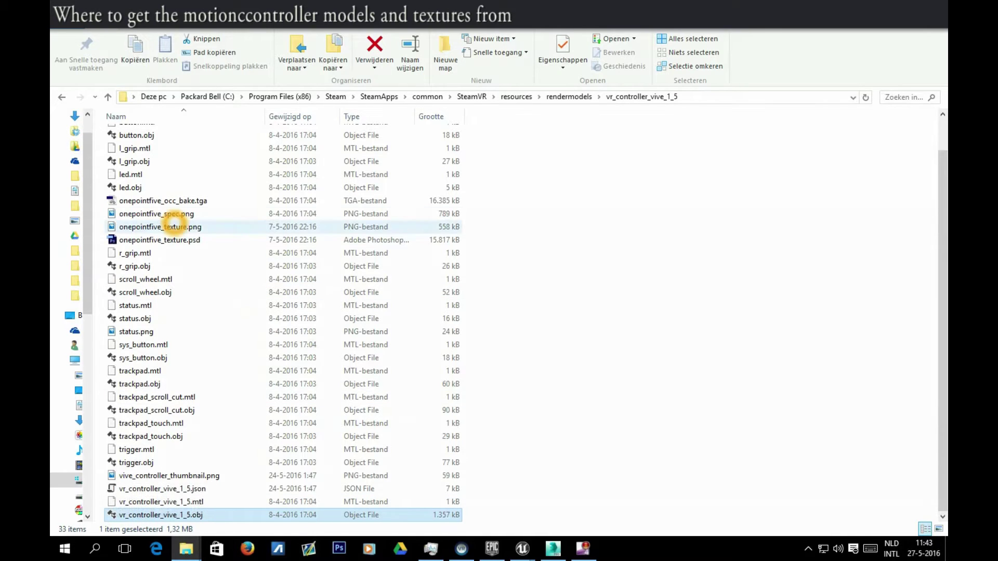
ctrl+click(171, 201)
ctrl+click(174, 227)
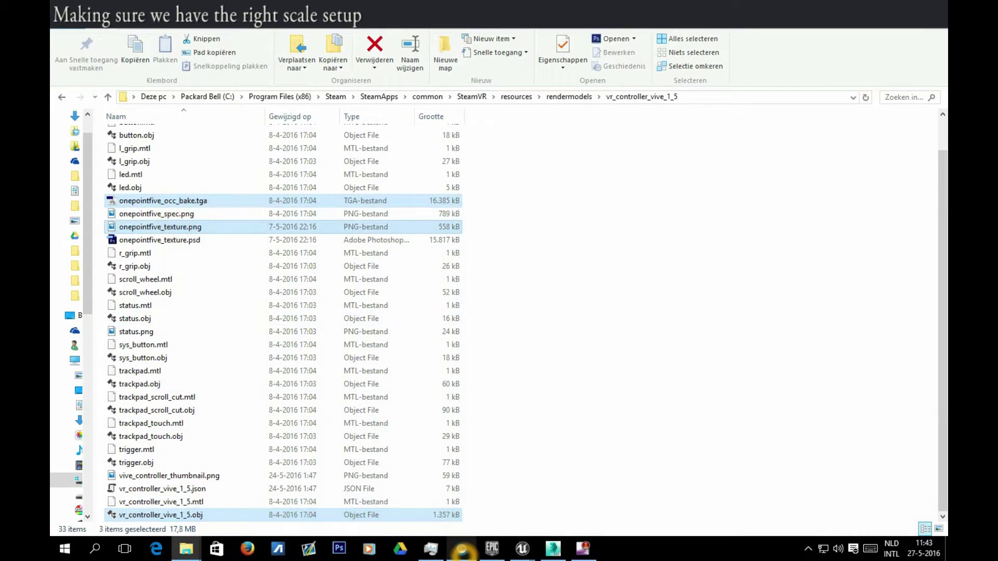
Switch to 3ds Max and check the display unit scale in Units Setup
click(554, 548)
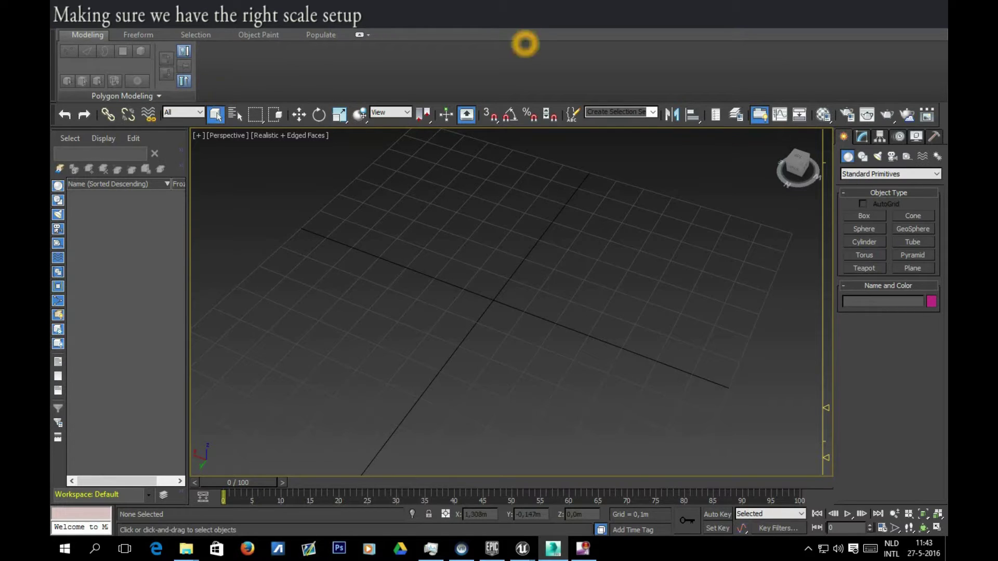
click(511, 21)
click(555, 182)
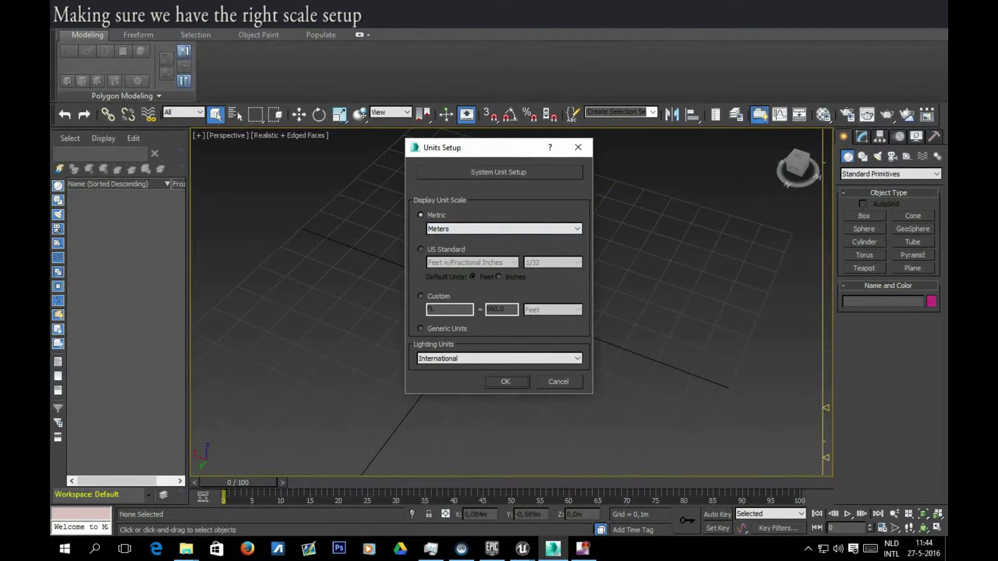
View the Vive Controllers folder in File Explorer, then return to 3ds Max and close Units Setup
click(186, 548)
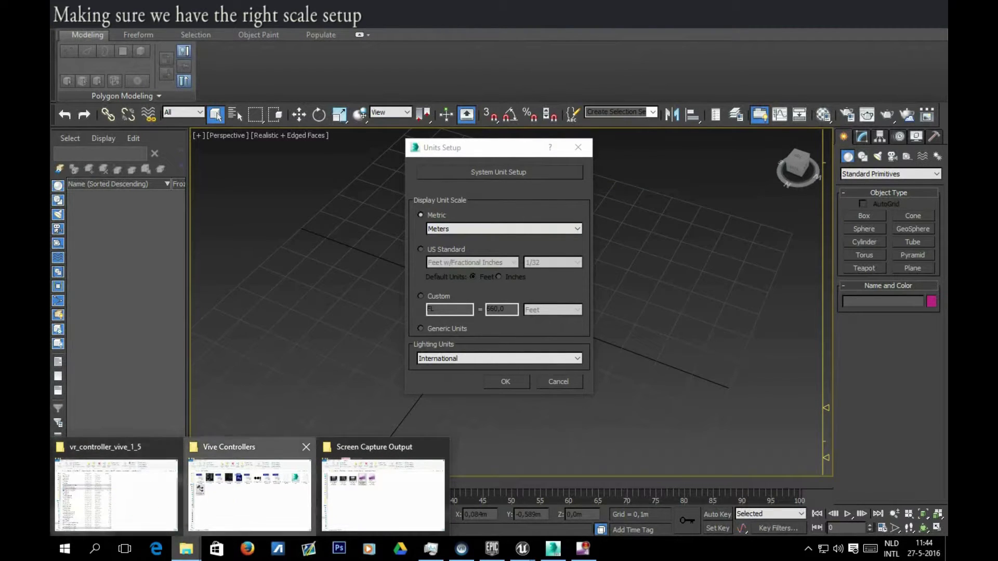
click(250, 494)
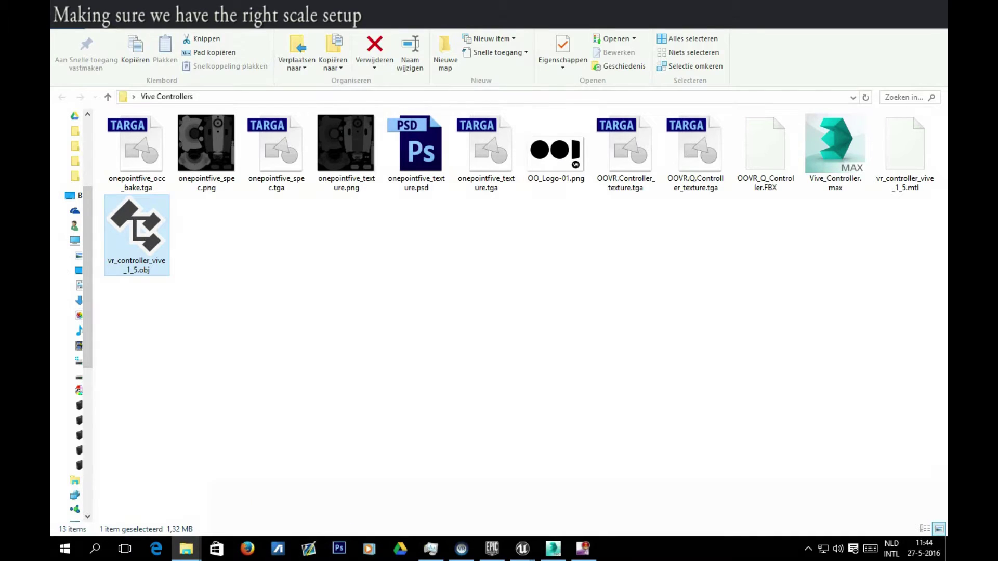
click(184, 550)
mouse_move(185, 548)
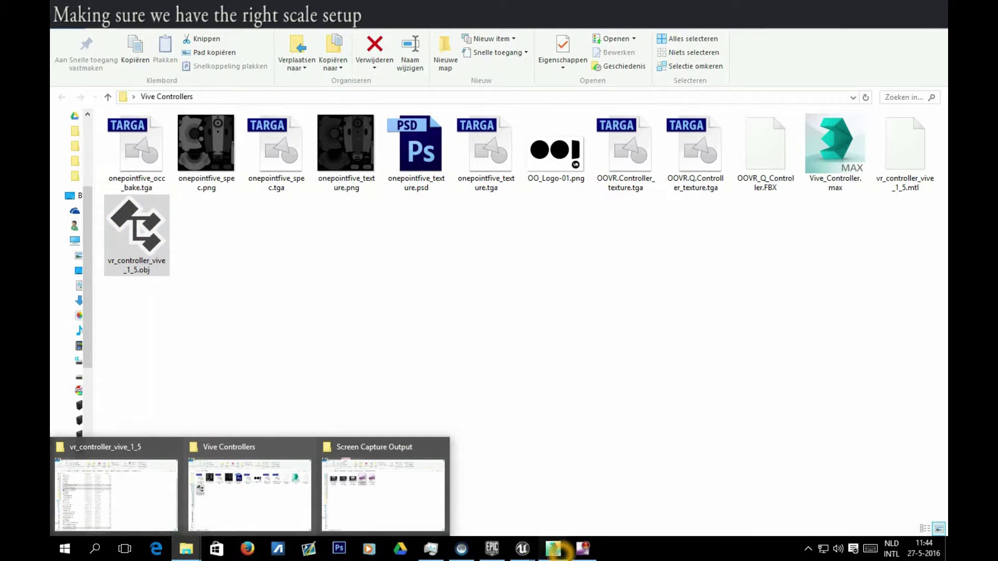
click(553, 548)
click(578, 147)
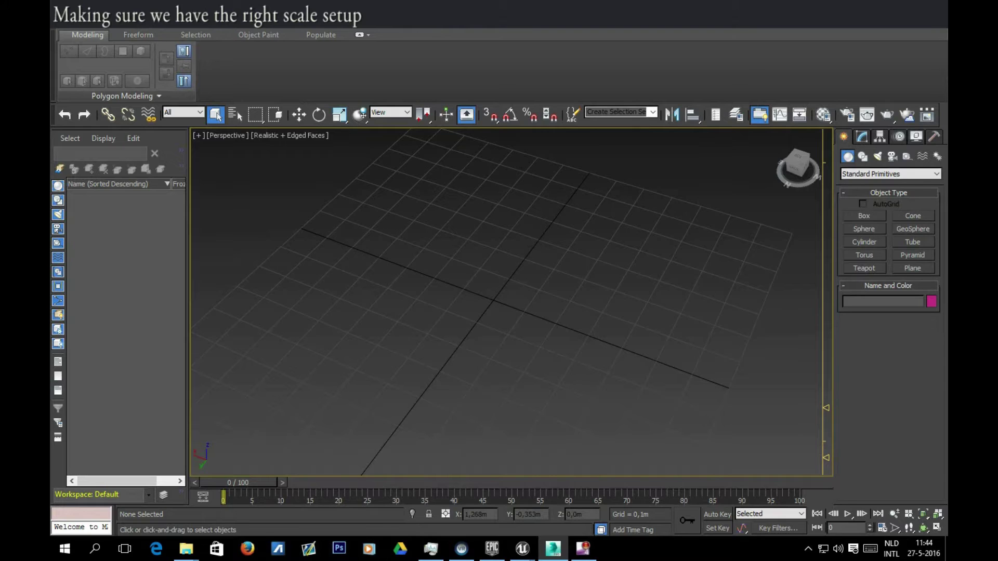
click(61, 10)
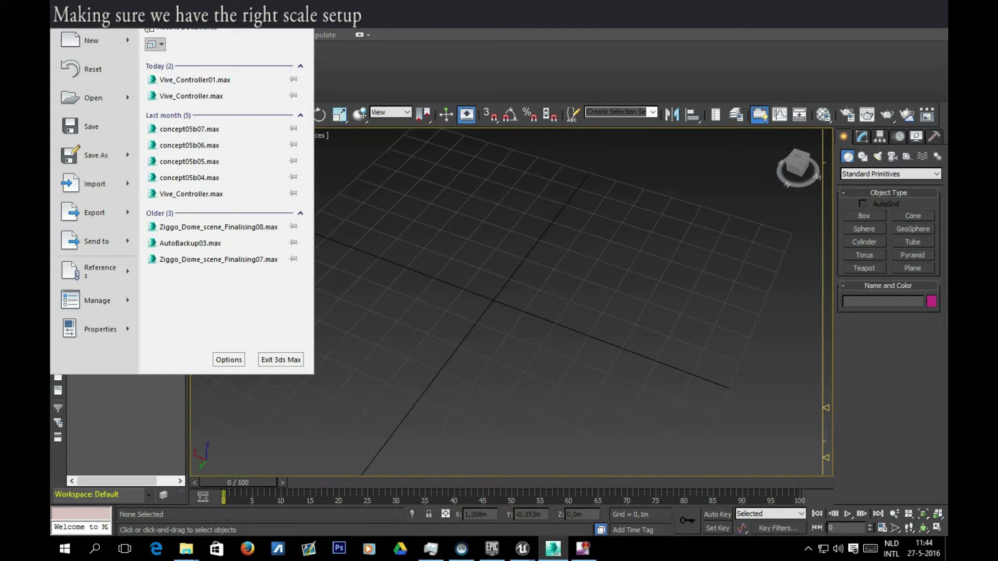
click(107, 96)
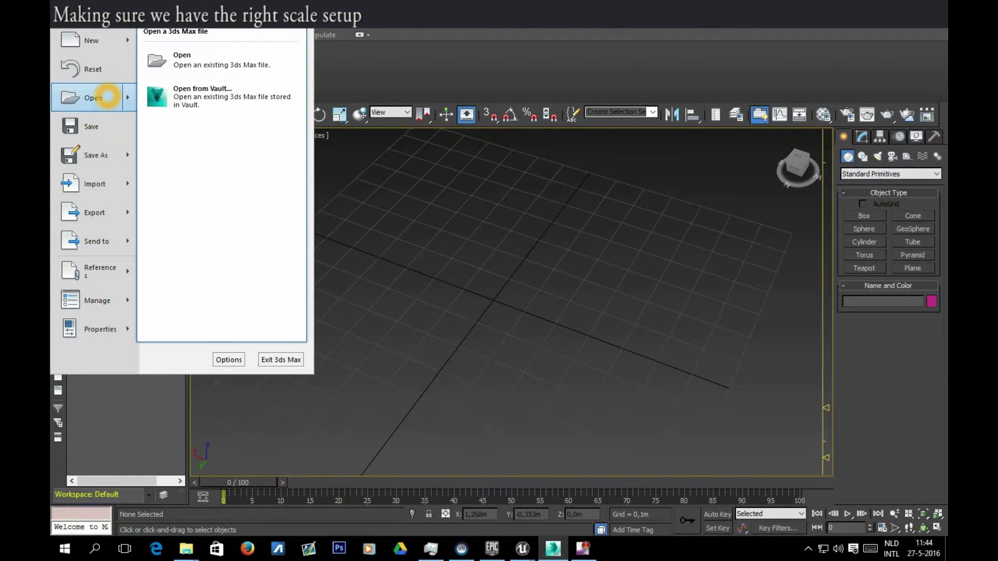
click(515, 232)
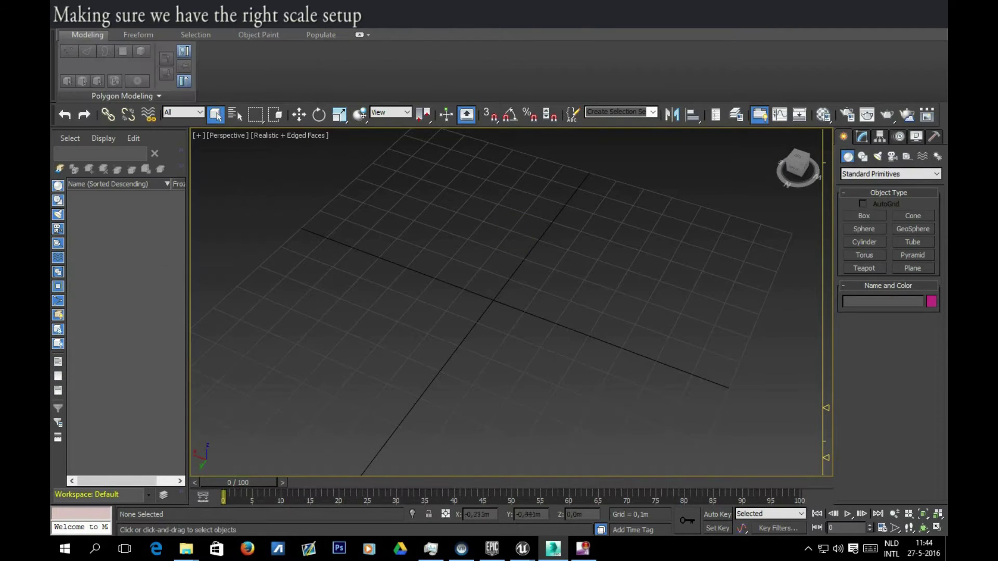
Create a standard box on the grid and set its length, width and height to 1 m each
click(864, 216)
drag(372, 301, 653, 267)
click(666, 207)
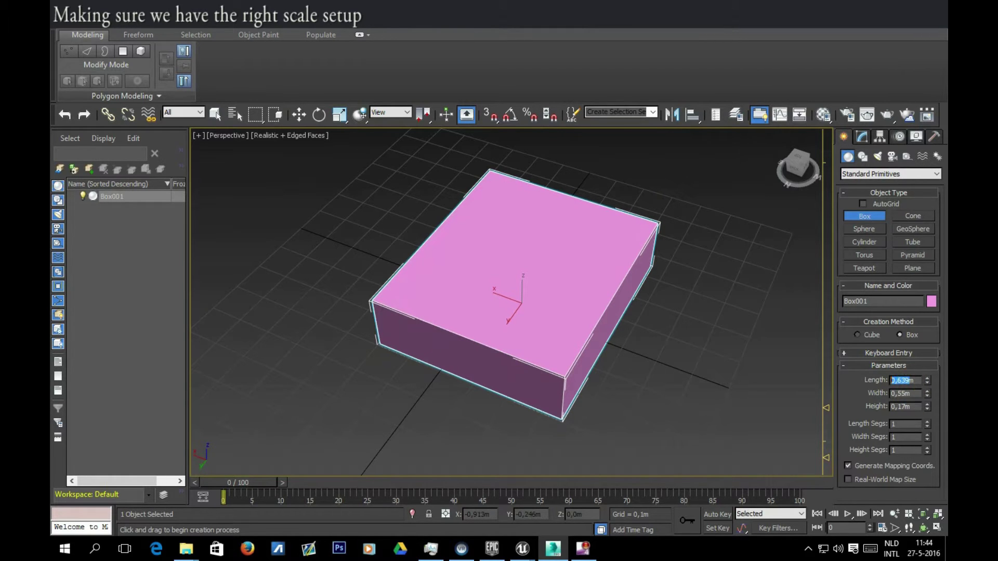
text(1)
key(Tab)
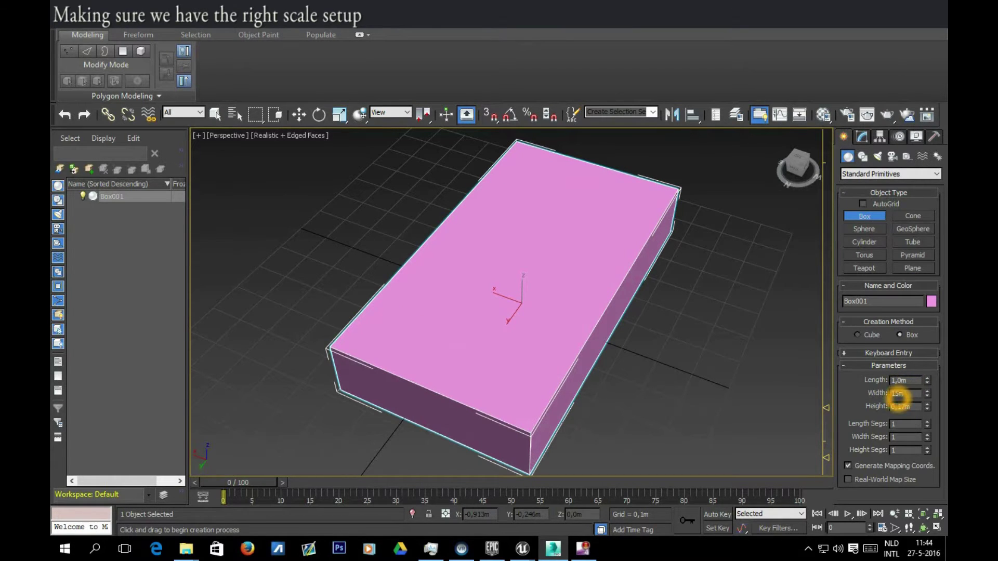
text(1)
key(Tab)
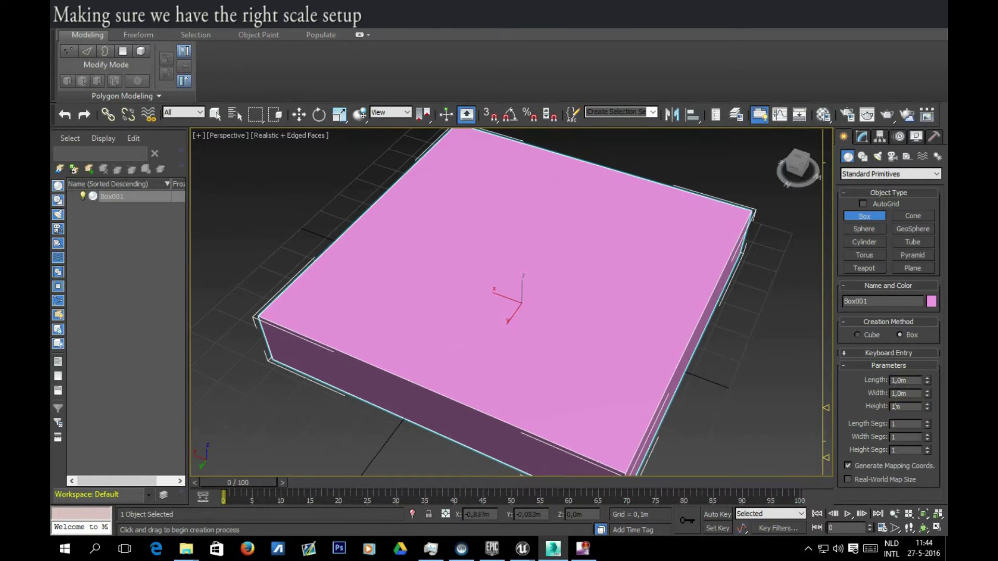
key(Return)
click(592, 296)
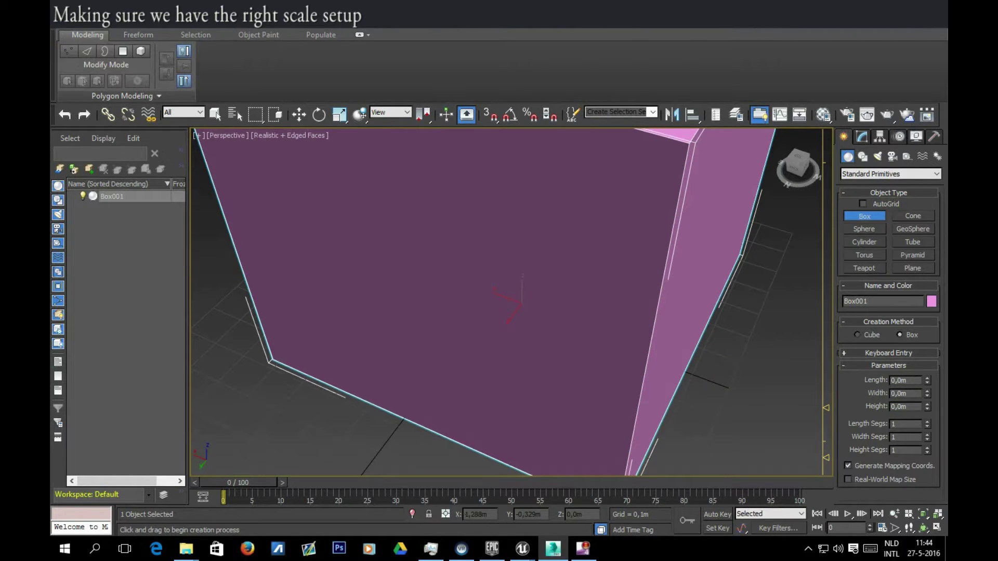
Start merging a file into the scene and browse to the Vive Controllers folder on the desktop
click(60, 34)
mouse_move(94, 213)
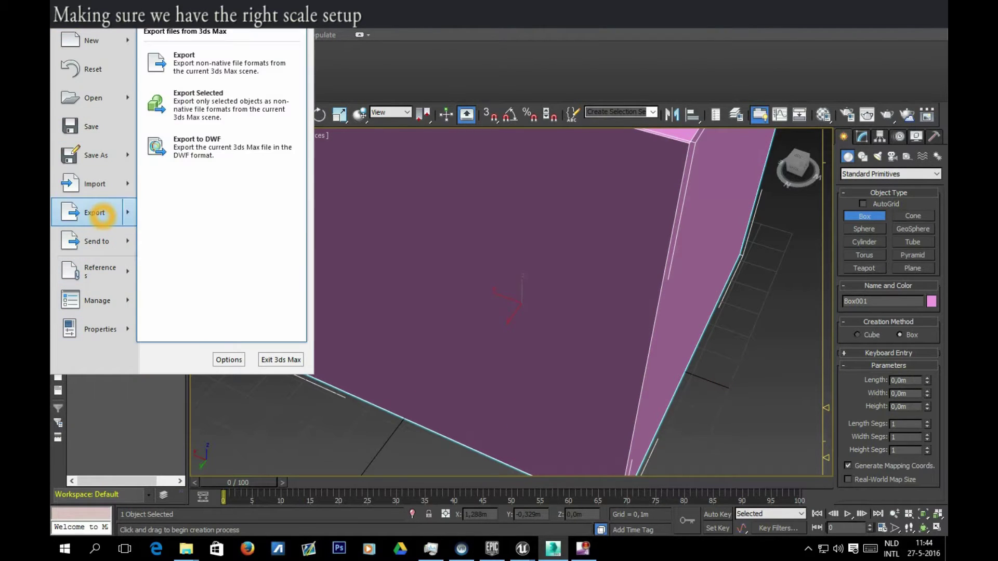
click(107, 189)
click(211, 97)
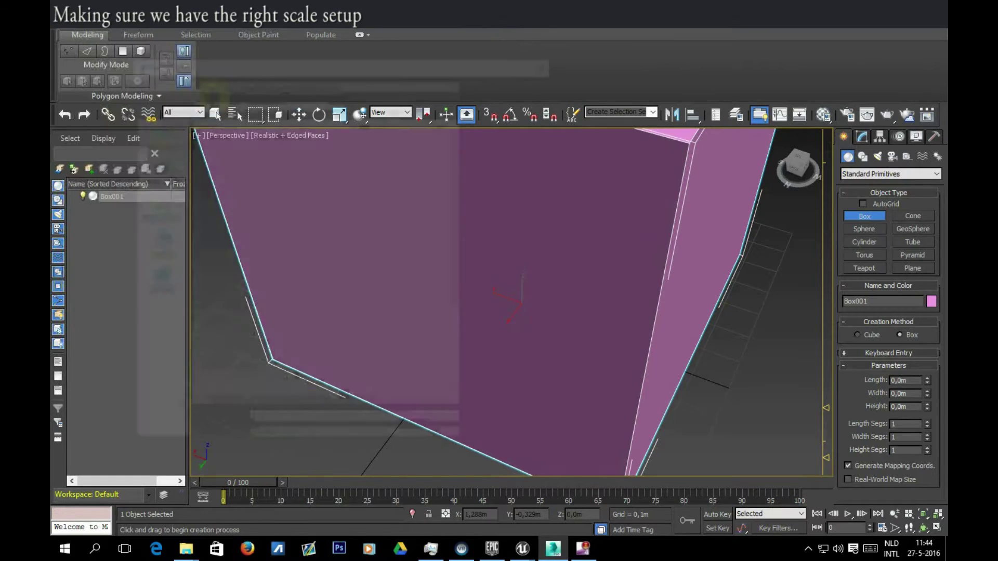
click(154, 244)
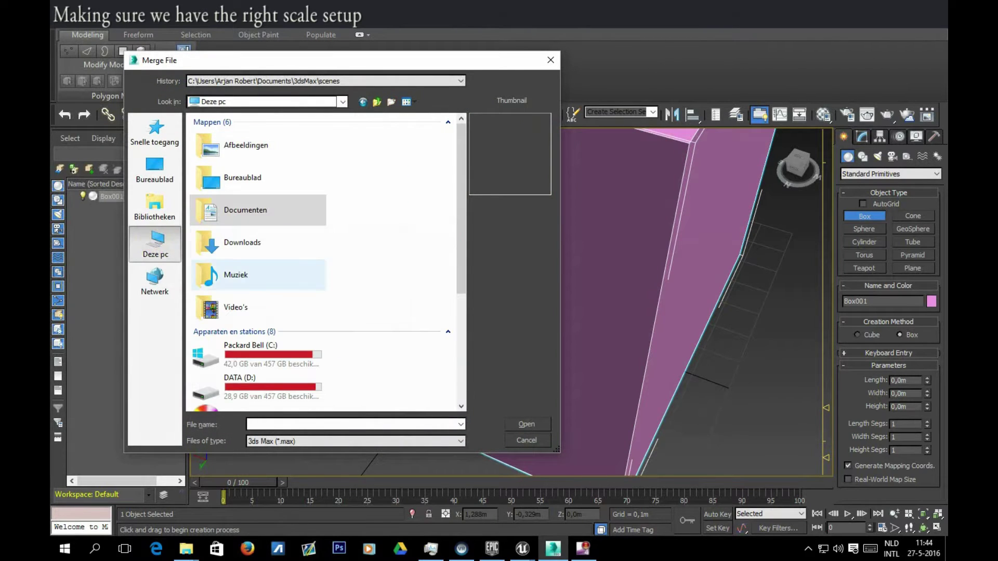
double_click(234, 177)
scroll(223, 322, up, 2)
double_click(215, 312)
click(223, 150)
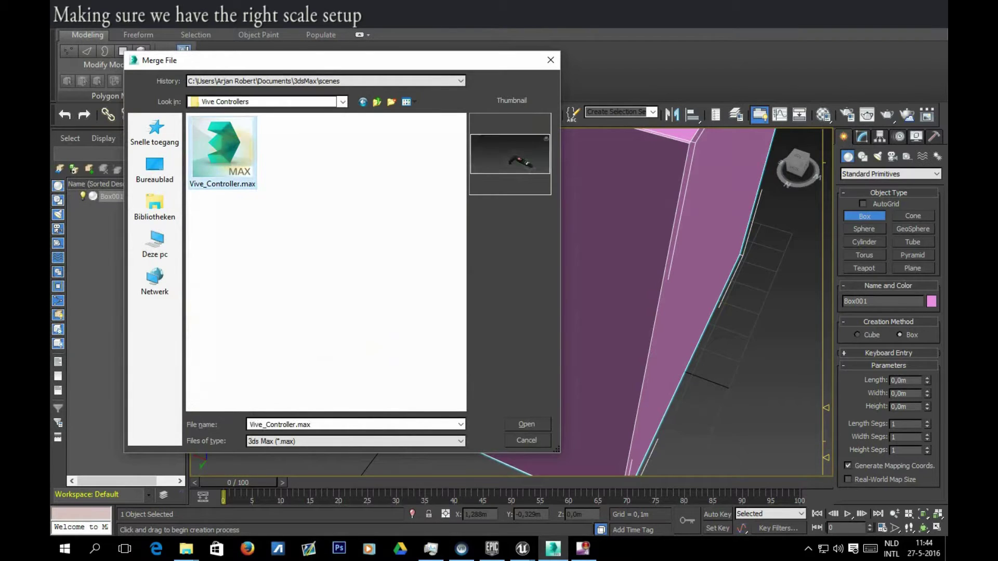
Show all file types and import vr_controller_vive_1_5.obj into the scene with the existing OBJ import options
click(287, 442)
click(264, 469)
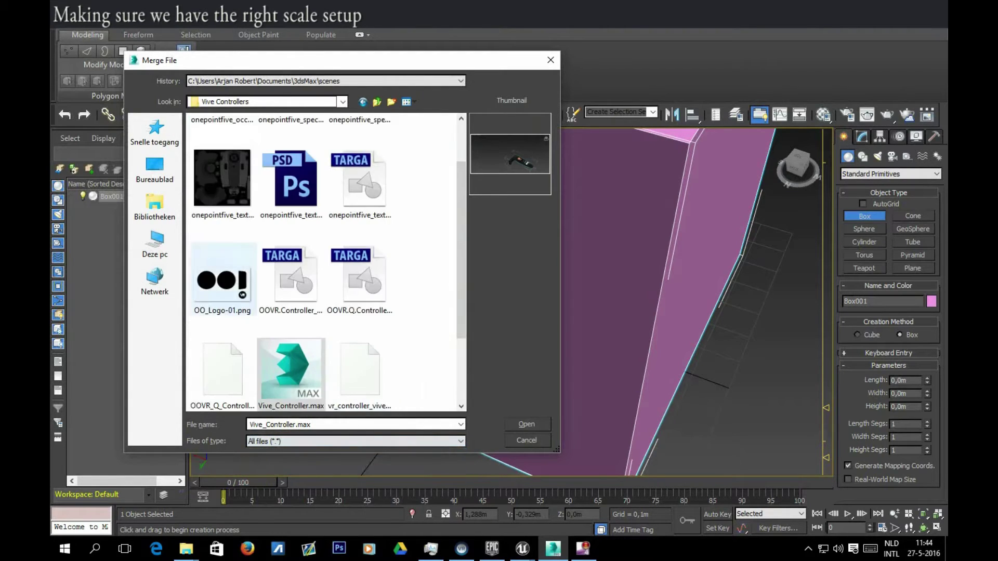
scroll(323, 260, down, 2)
click(222, 364)
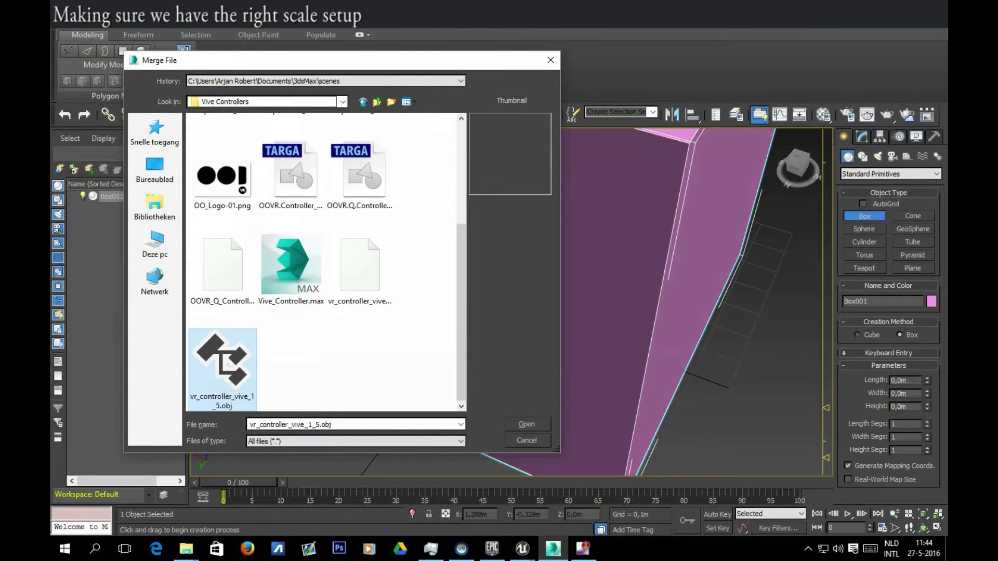
double_click(223, 364)
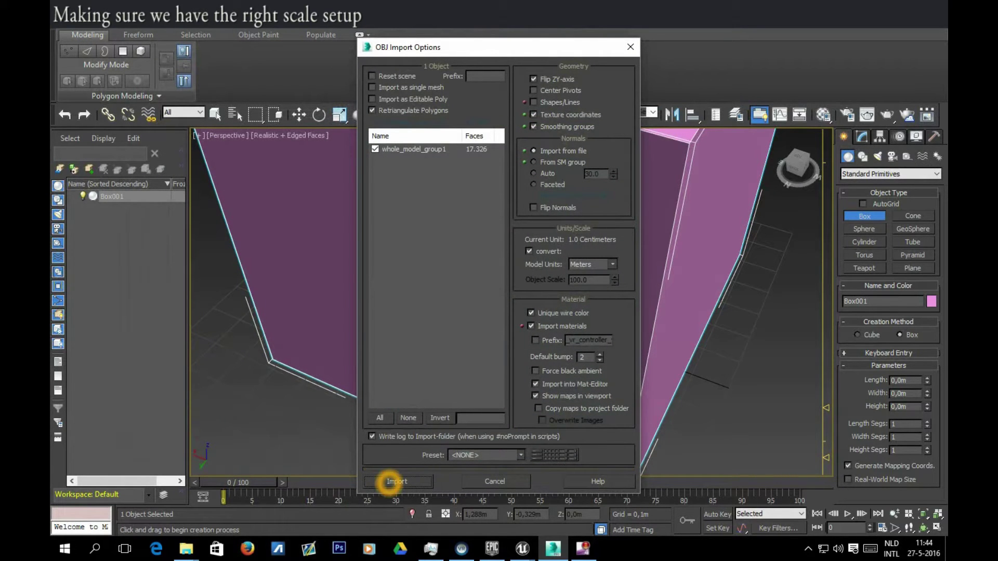
click(397, 482)
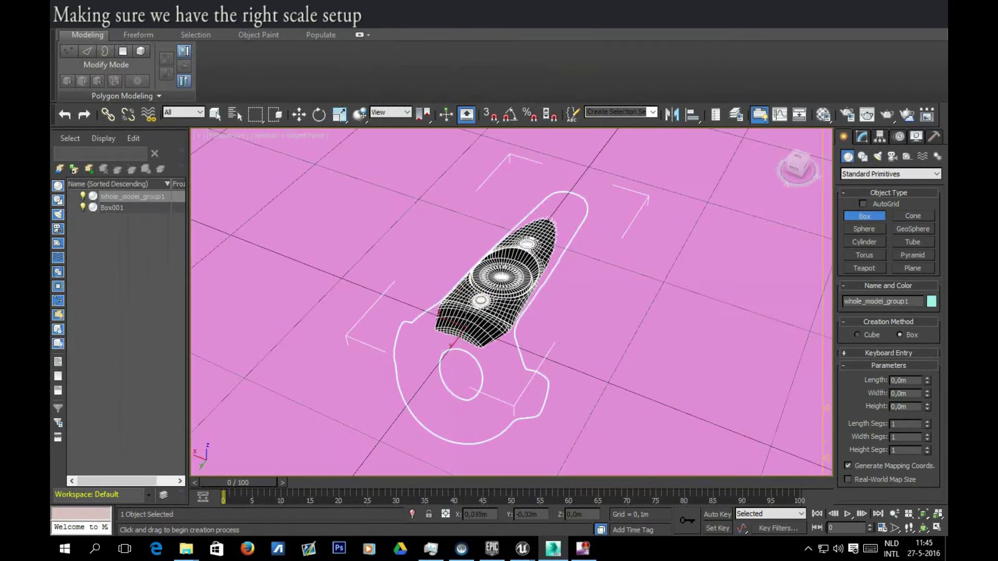
scroll(443, 274, down, 15)
key(z)
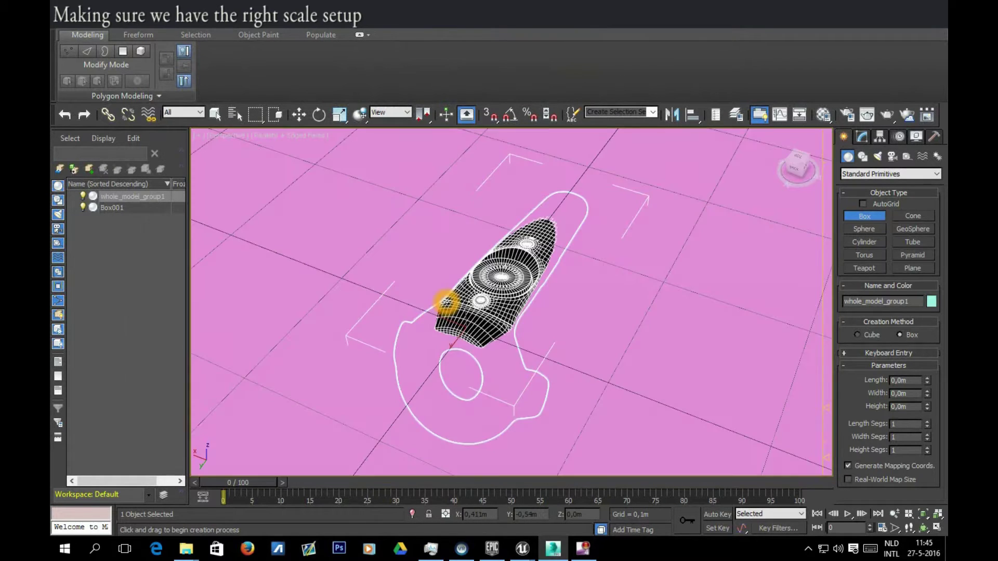
Move the imported controller model up onto the top of the 1 m box to compare their scale
scroll(447, 307, down, 5)
key(w)
scroll(444, 289, down, 5)
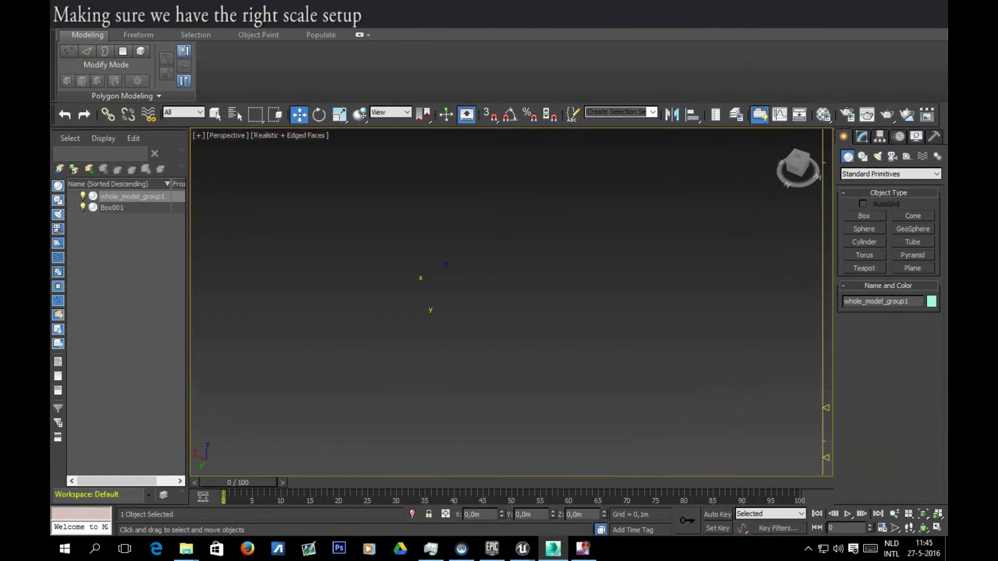
scroll(445, 289, up, 4)
drag(449, 285, 445, 115)
middle_drag(468, 202, 445, 398)
drag(400, 321, 413, 232)
alt+middle_drag(415, 226, 361, 223)
drag(364, 217, 479, 218)
alt+middle_drag(468, 243, 431, 206)
drag(517, 229, 503, 272)
alt+middle_drag(502, 274, 373, 306)
scroll(482, 285, down, 4)
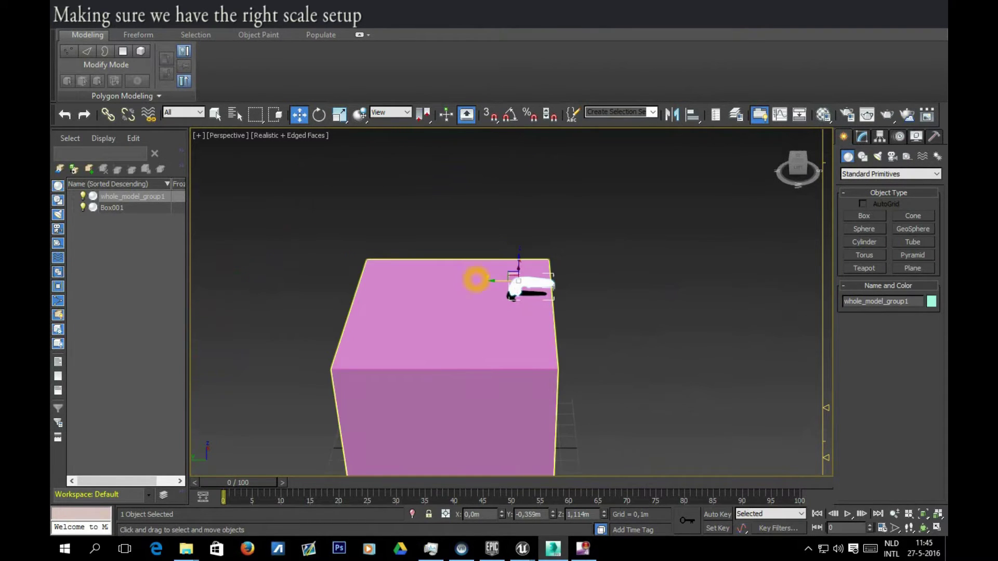
Delete the reference box and reset the controller model's Y and Z position to 0 m
click(446, 302)
key(Delete)
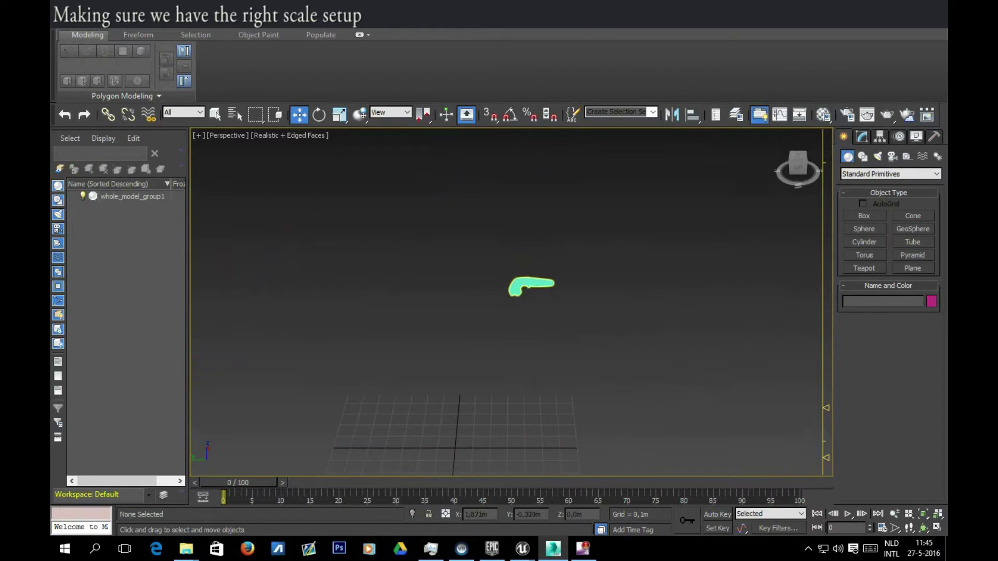
click(520, 288)
middle_drag(519, 288, 558, 256)
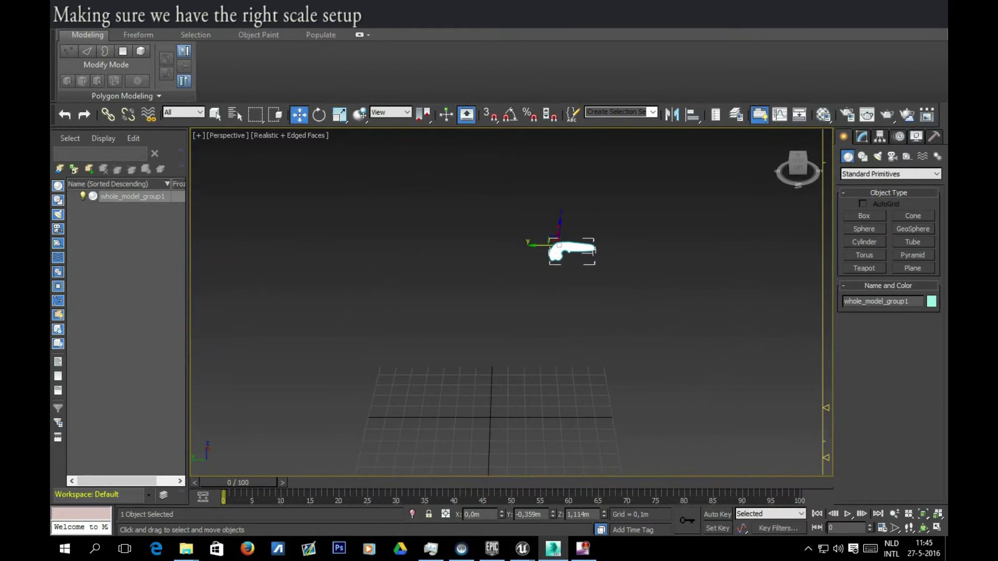
right_click(552, 515)
right_click(604, 514)
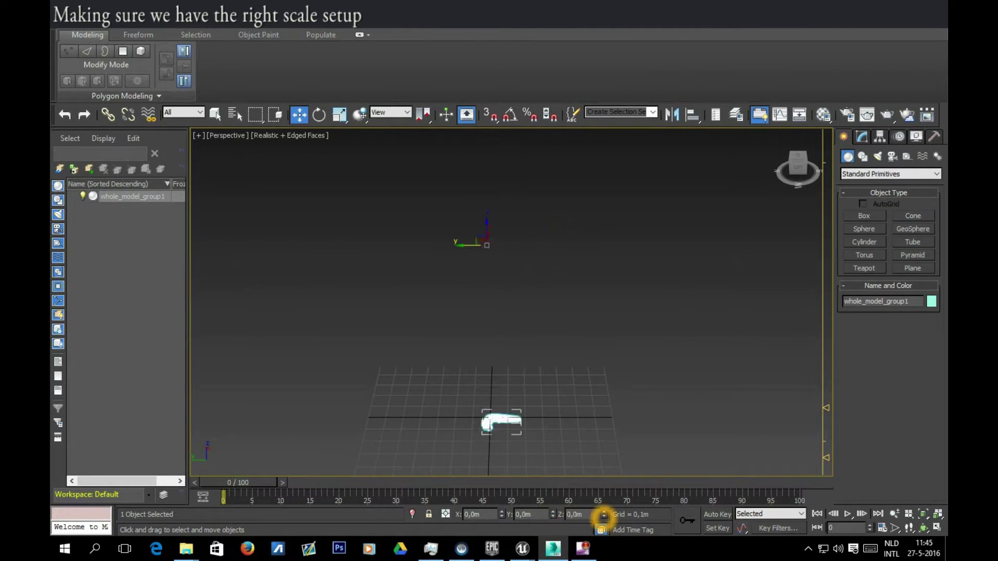
Examine the controller mesh up close from the side, front and above
scroll(472, 423, up, 5)
scroll(512, 377, up, 5)
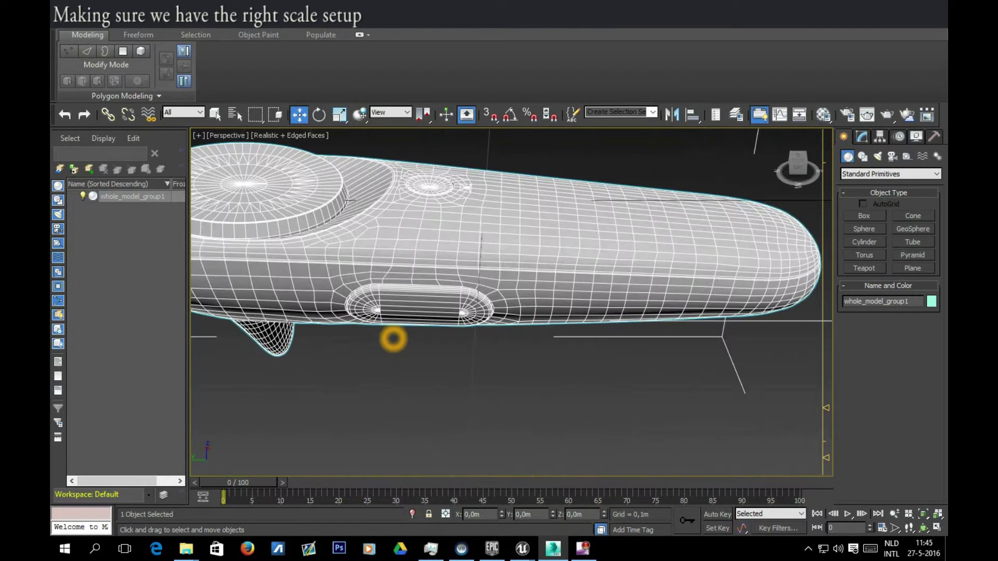
scroll(380, 325, down, 5)
alt+middle_drag(380, 325, 424, 333)
scroll(424, 333, up, 5)
scroll(391, 306, down, 5)
scroll(380, 302, up, 5)
alt+middle_drag(380, 302, 385, 359)
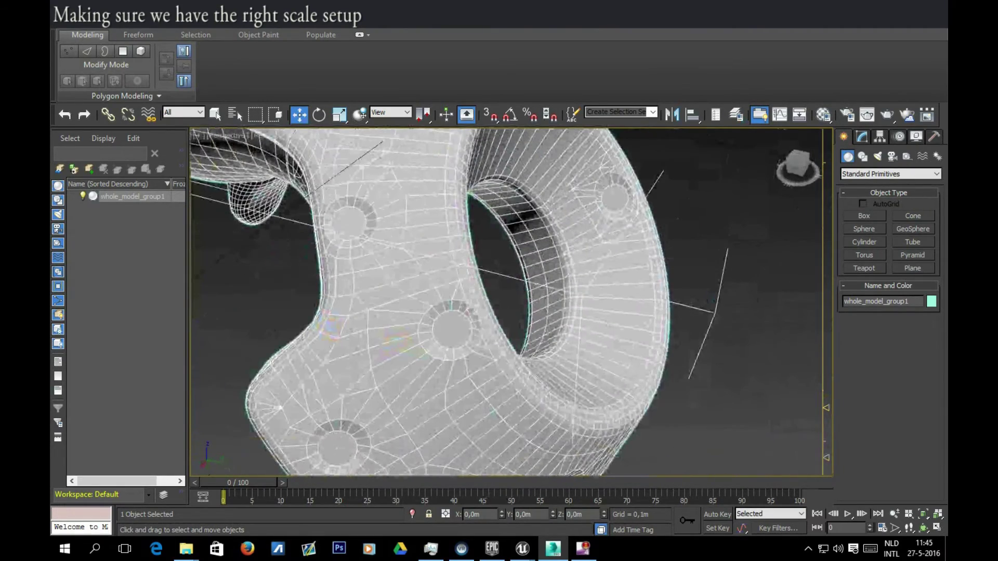
middle_drag(296, 231, 398, 301)
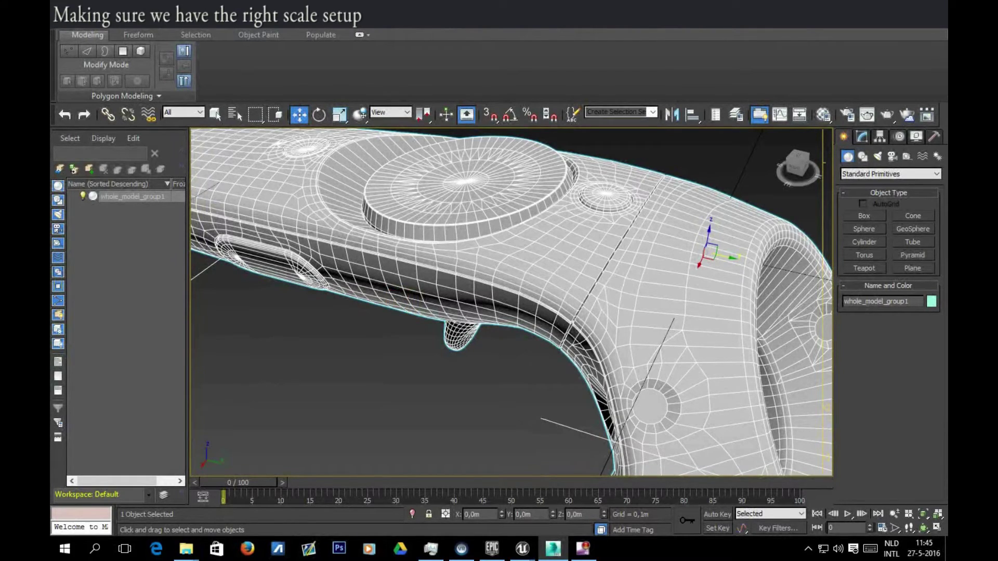
middle_drag(778, 329, 541, 208)
alt+middle_drag(416, 218, 489, 308)
scroll(489, 308, down, 5)
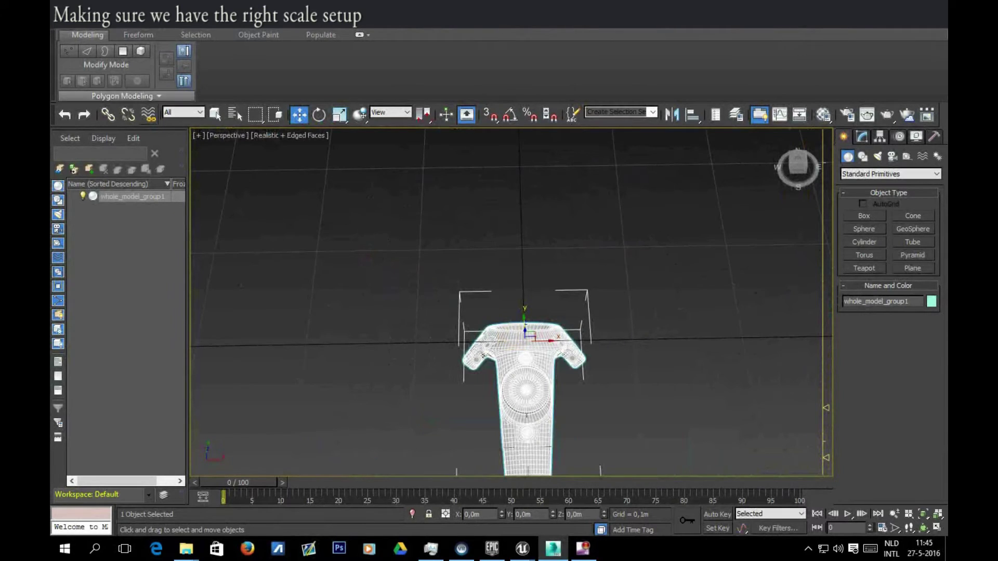
Start exporting the model as FBX over the existing controller.FBX in the export folder and accept replacing it
click(61, 13)
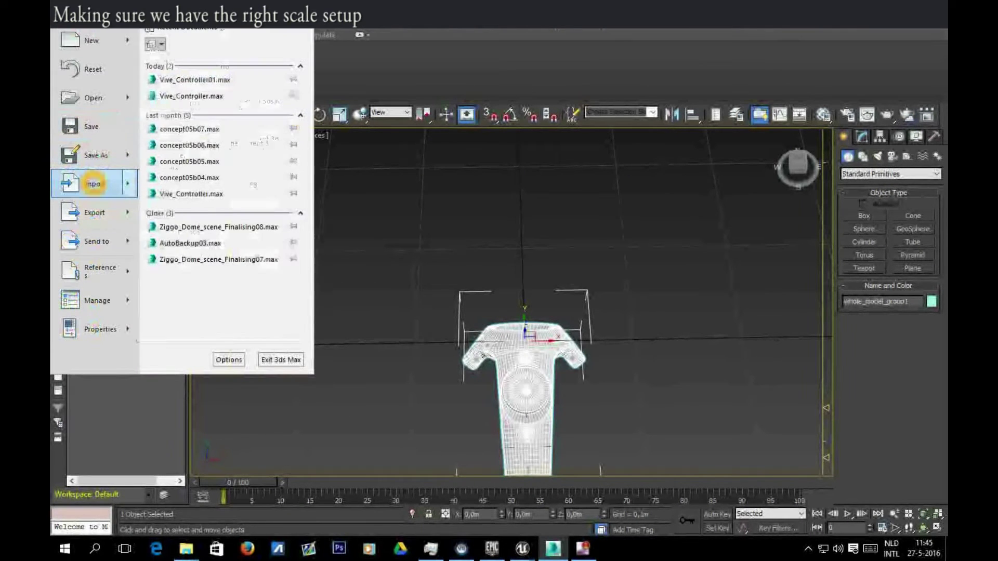
mouse_move(103, 211)
click(184, 59)
click(217, 134)
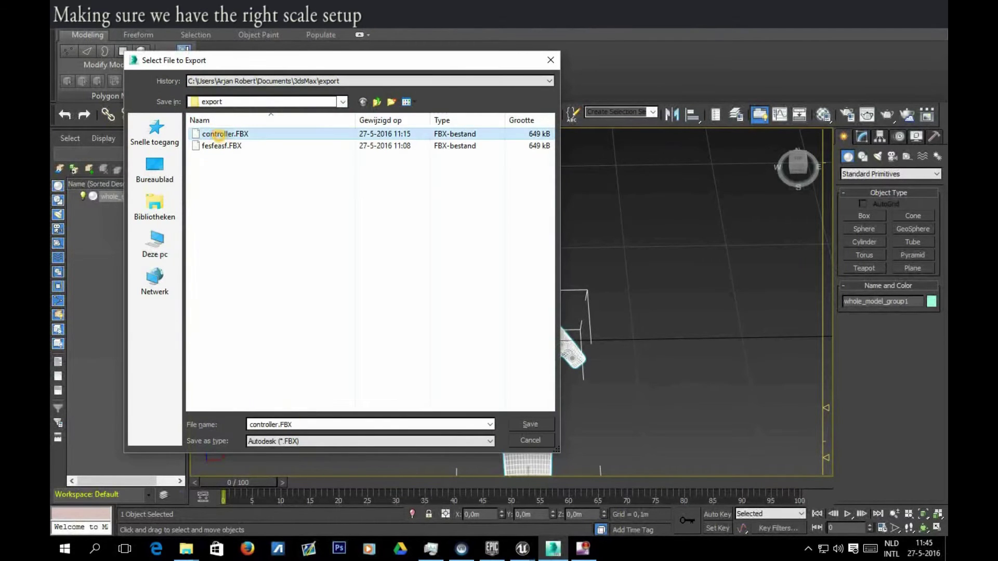
click(530, 425)
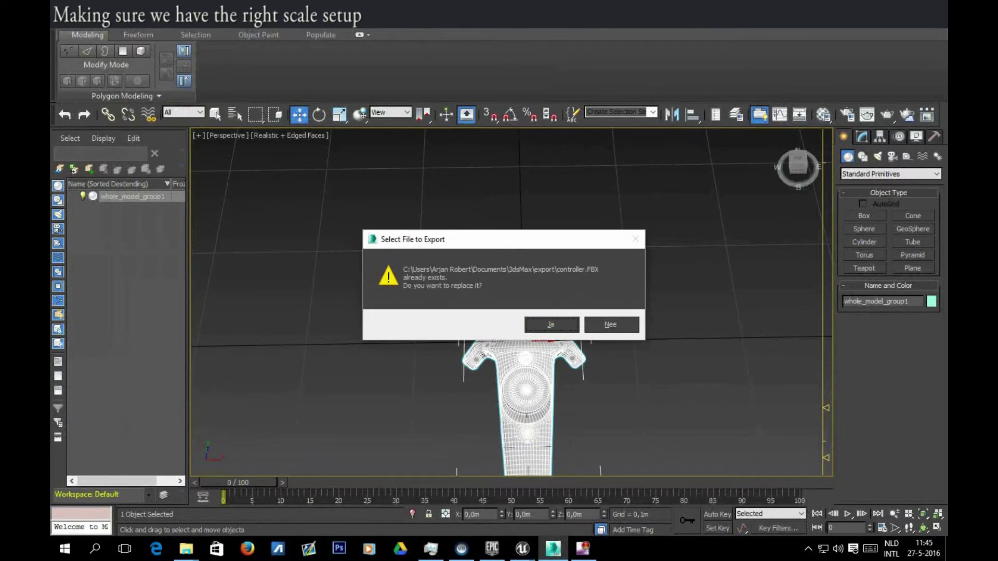
click(551, 326)
Review the FBX export's Smoothing Groups option and Automatic unit scale factor, and cancel the export
scroll(372, 224, down, 5)
scroll(372, 224, up, 5)
click(269, 172)
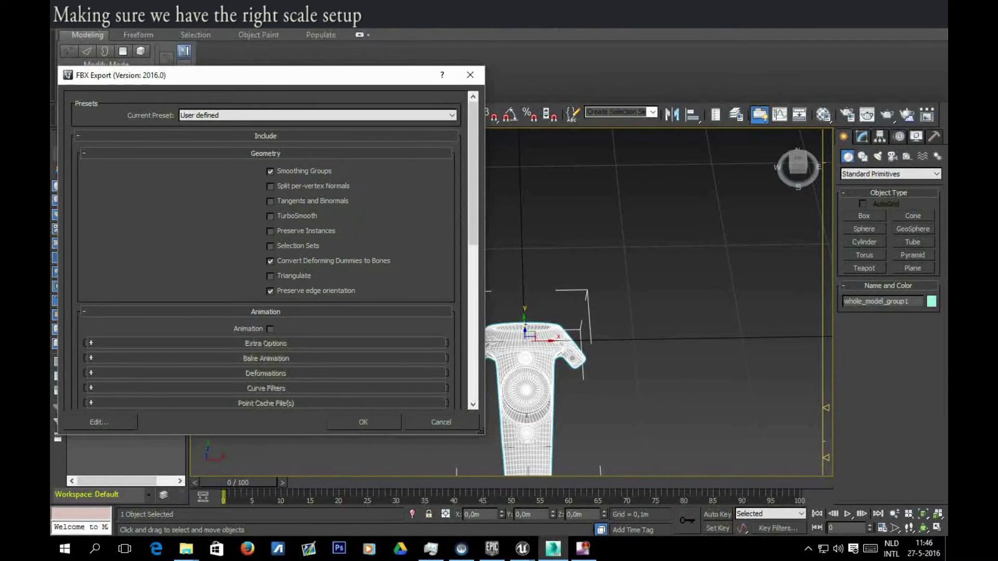
scroll(265, 249, down, 8)
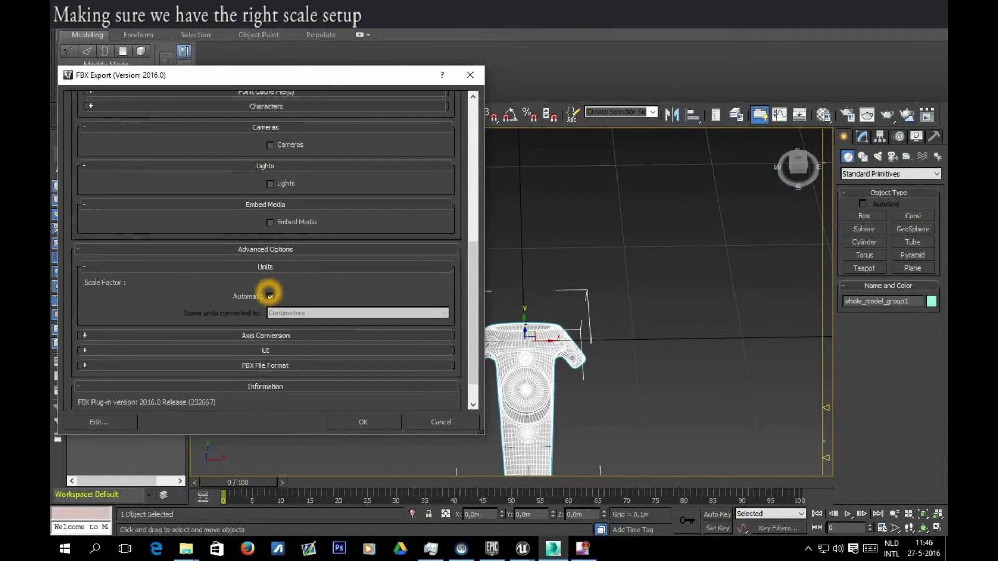
click(108, 292)
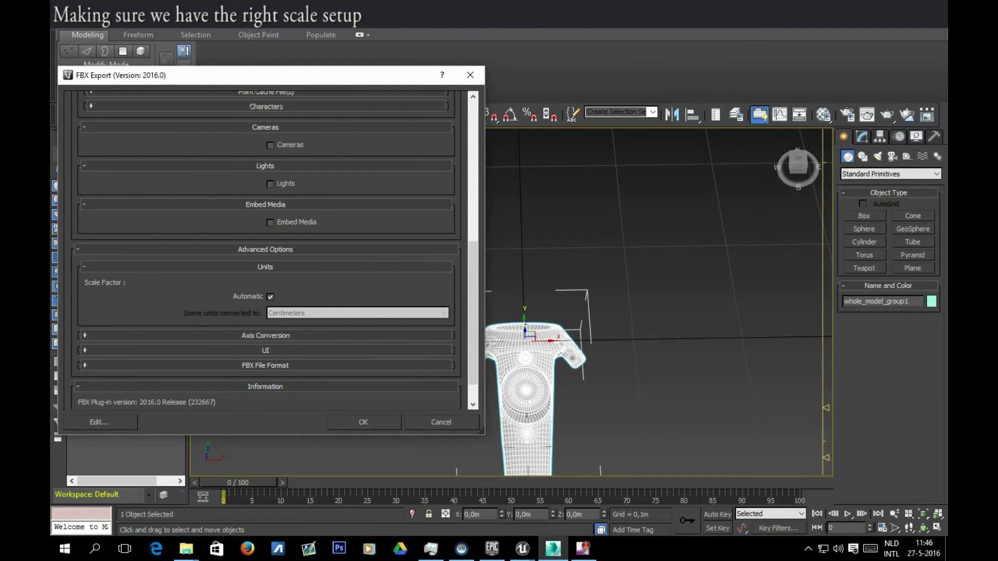
click(442, 422)
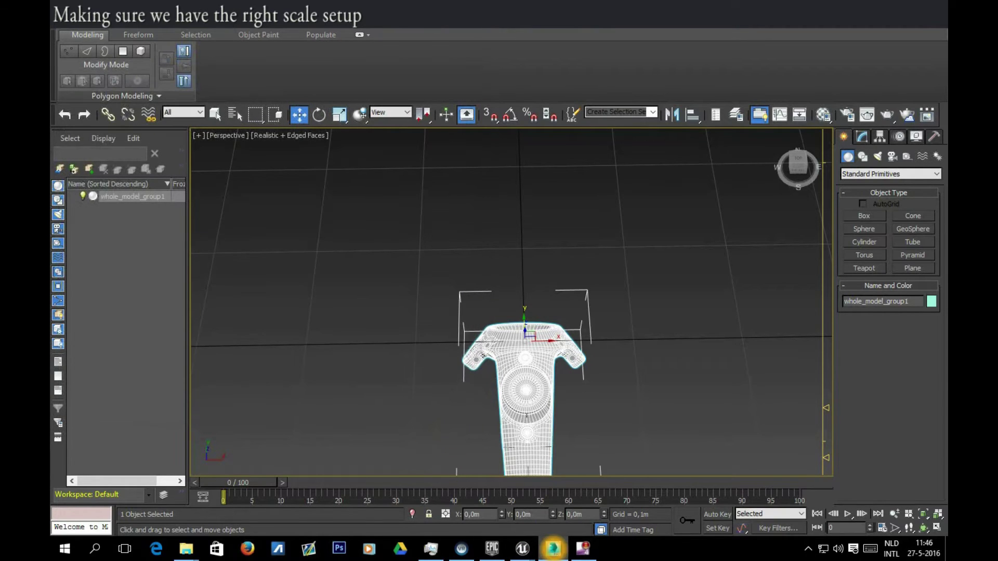
mouse_move(553, 548)
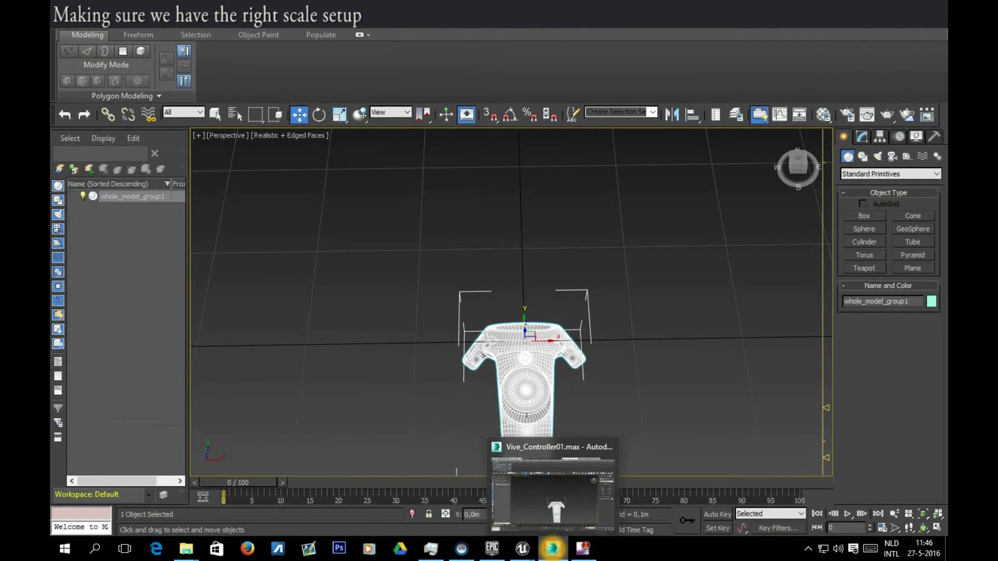
click(553, 548)
click(553, 549)
middle_drag(627, 316, 376, 204)
middle_drag(364, 250, 481, 211)
alt+middle_drag(351, 327, 506, 254)
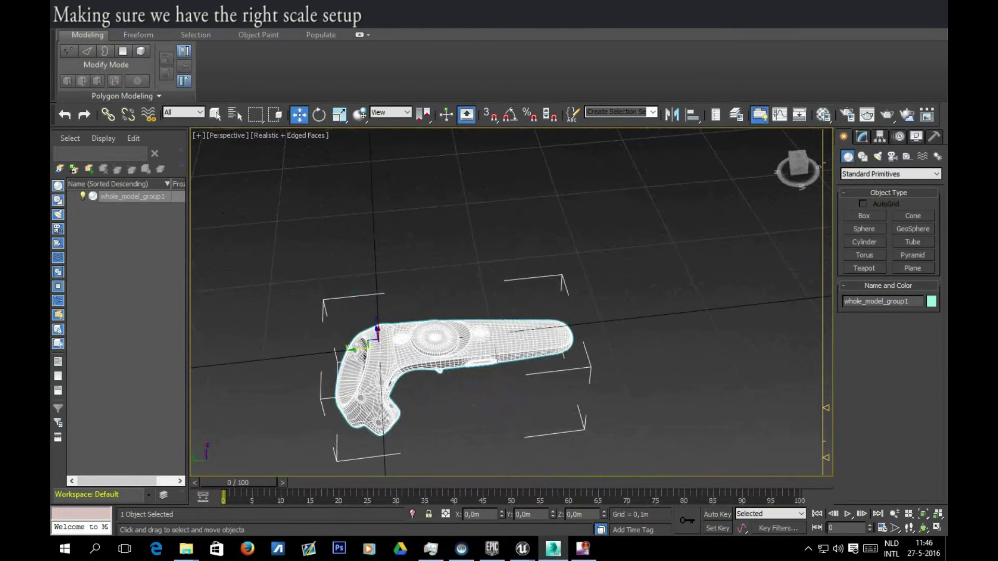
key(alt+F4)
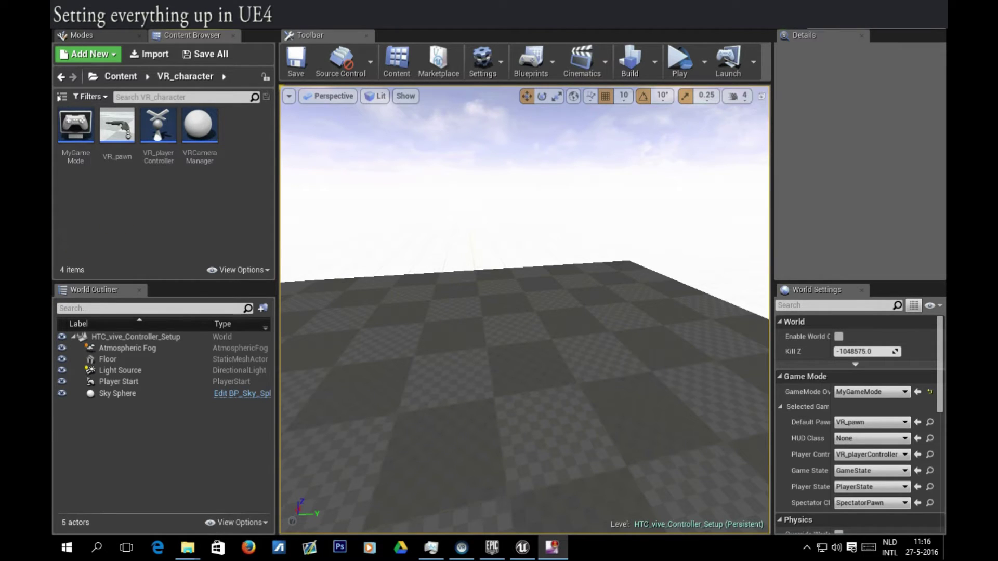
In Unreal Engine, open the VR_pawn blueprint from the VR_character folder
click(118, 130)
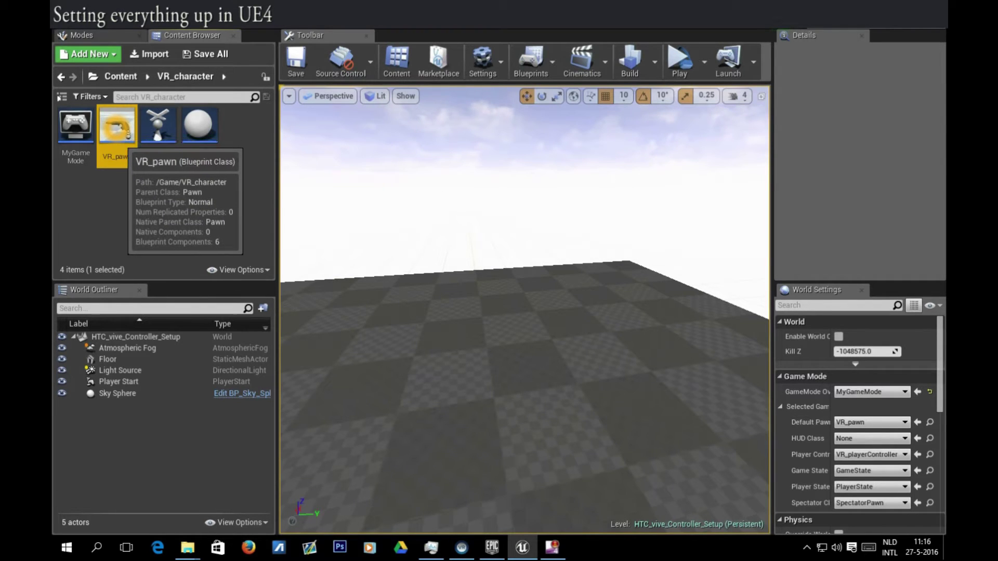
click(73, 114)
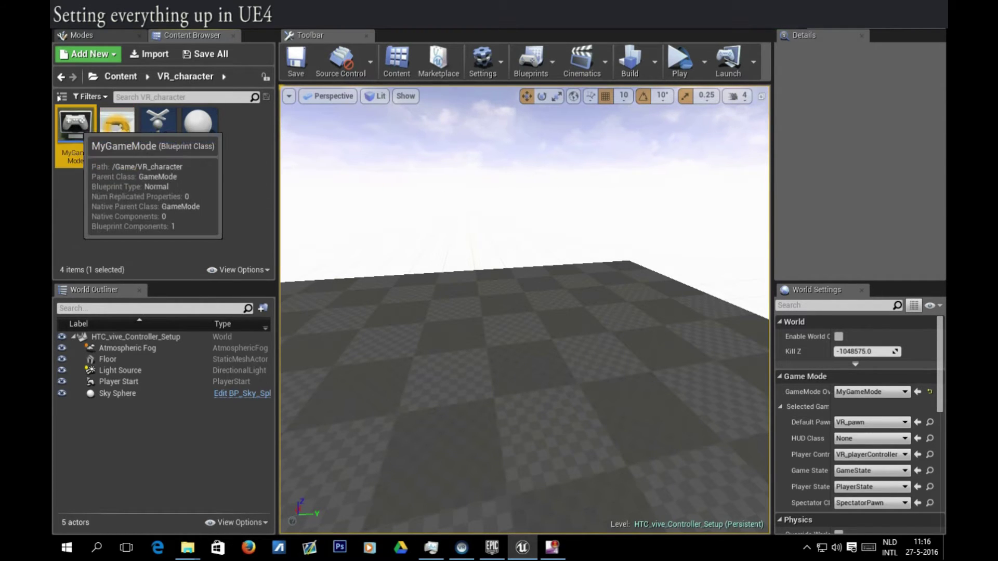
click(117, 127)
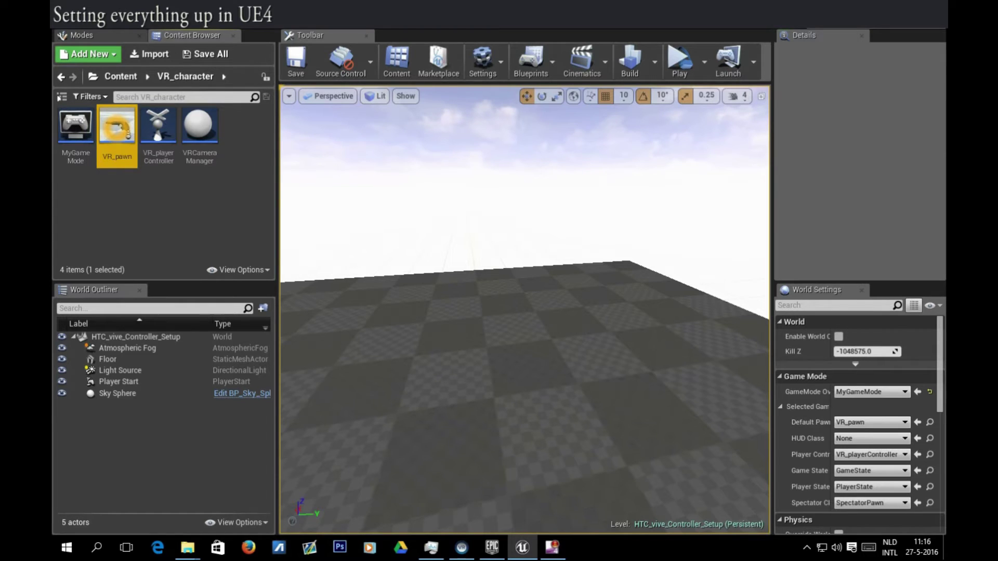
double_click(117, 130)
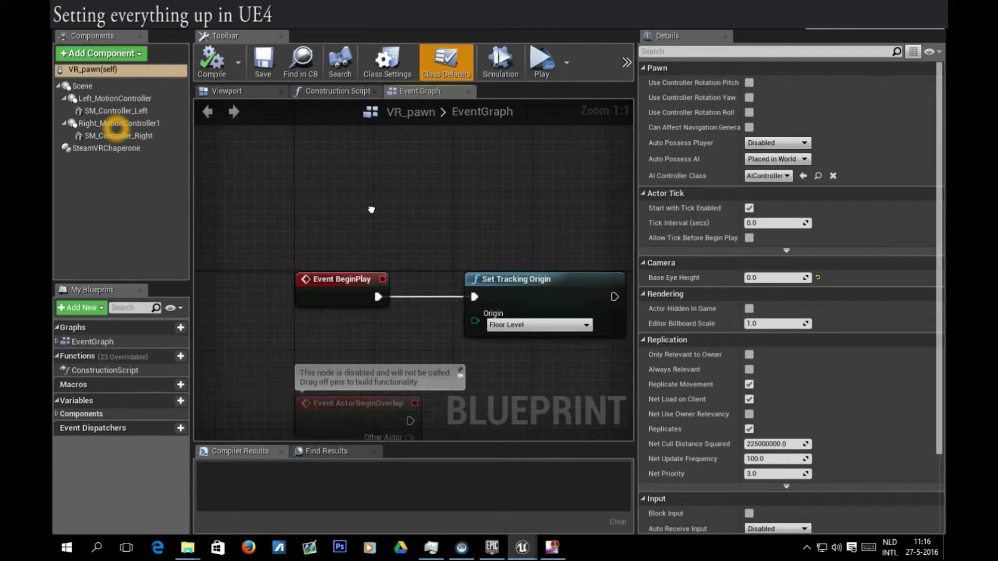
Look at the Scene and Left_MotionController components and add another Motion Controller component to VR_pawn
click(83, 86)
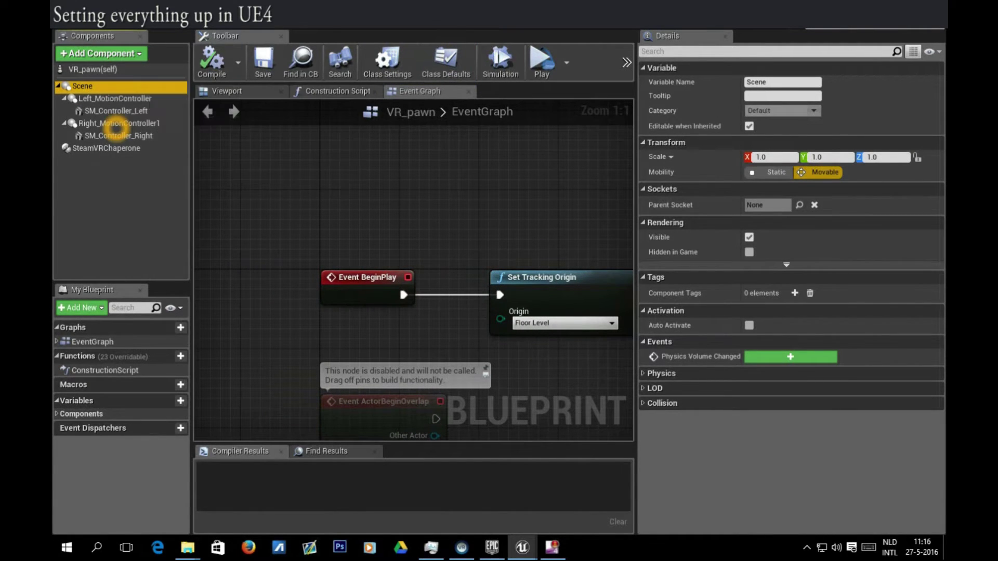
click(94, 97)
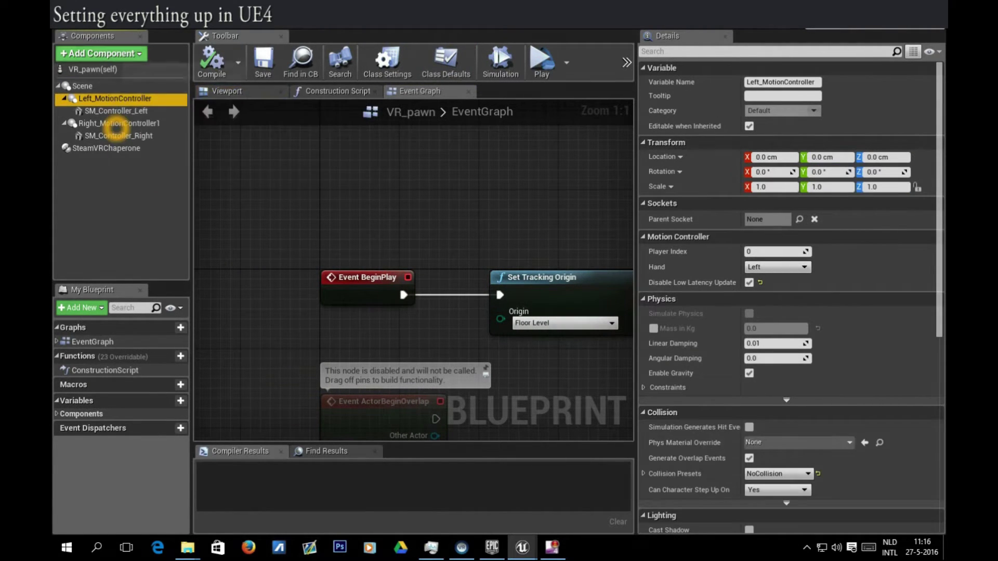
click(102, 54)
text(motion)
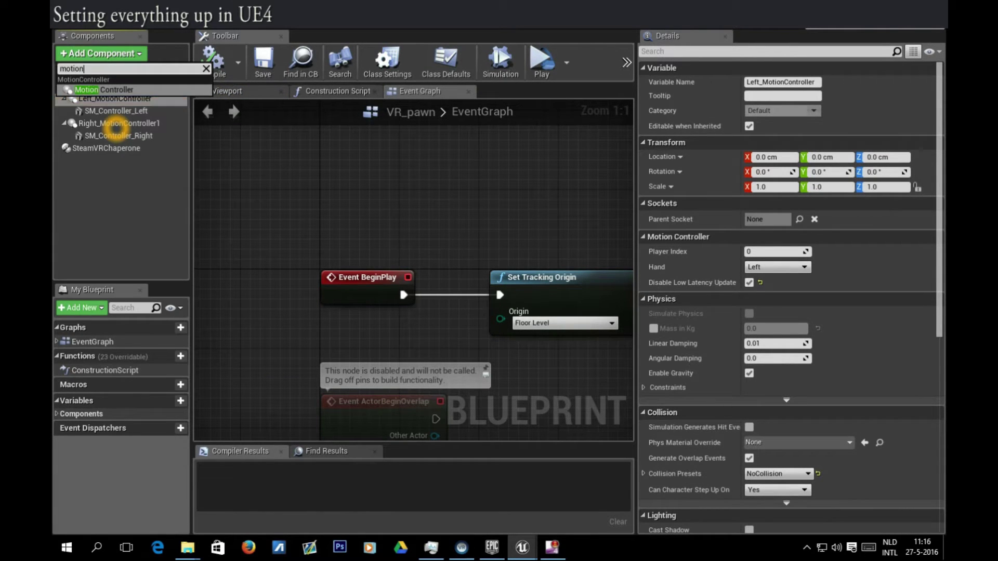
key(Return)
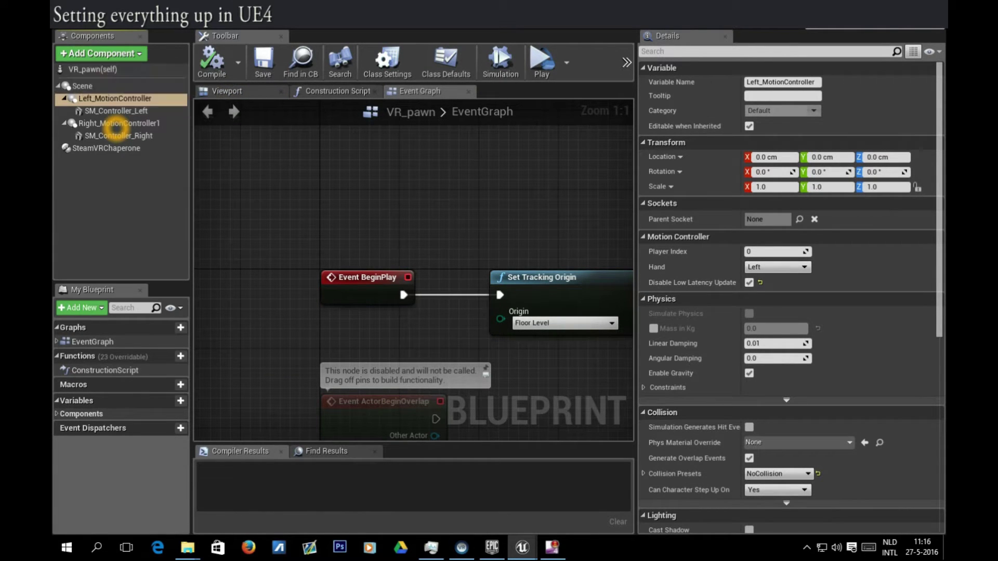
key(Return)
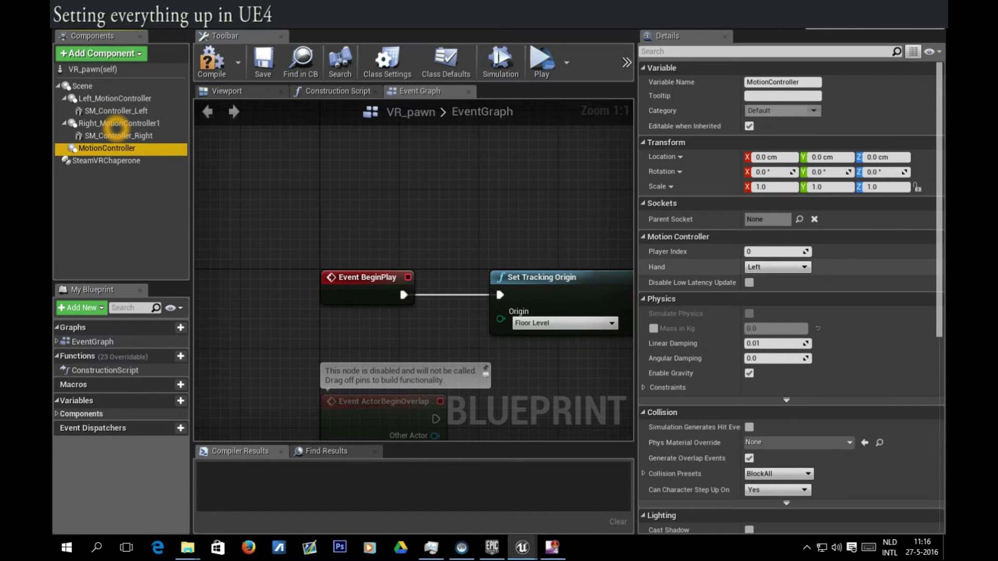
Try the Hand options on the new MotionController, set it to Left and delete the component
click(671, 267)
click(766, 268)
click(762, 286)
click(767, 267)
click(752, 278)
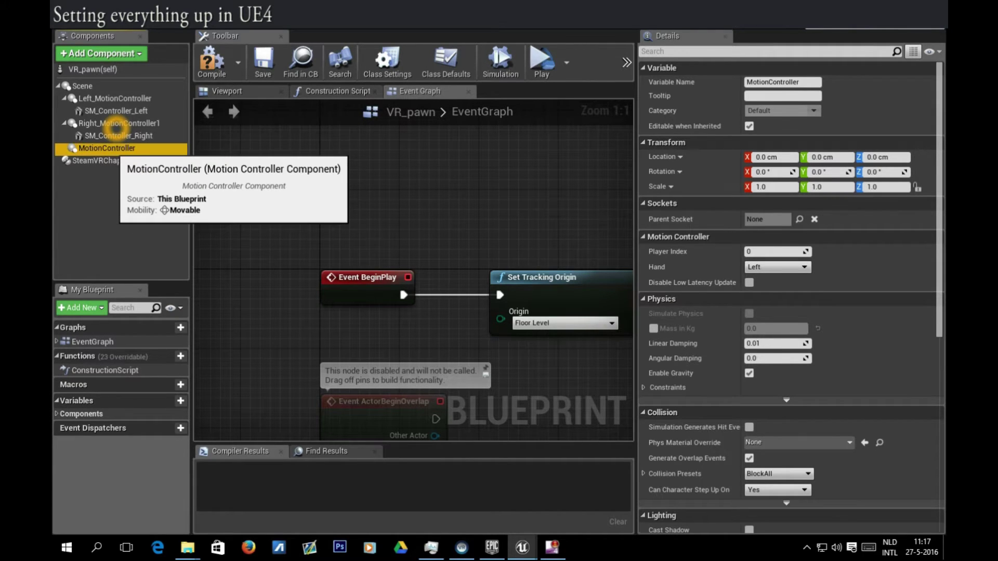
key(Delete)
Open the default material used by SM_Controller_Left and examine the texture and constant nodes feeding it
click(116, 111)
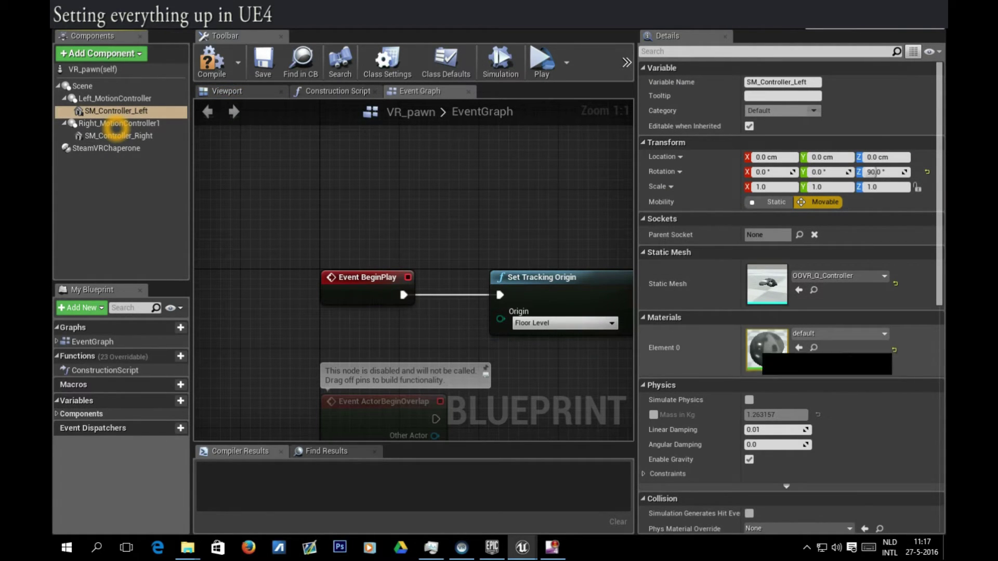
double_click(774, 352)
right_drag(358, 231, 458, 173)
click(425, 235)
scroll(393, 356, down, 2)
scroll(419, 265, up, 2)
right_drag(418, 265, 424, 356)
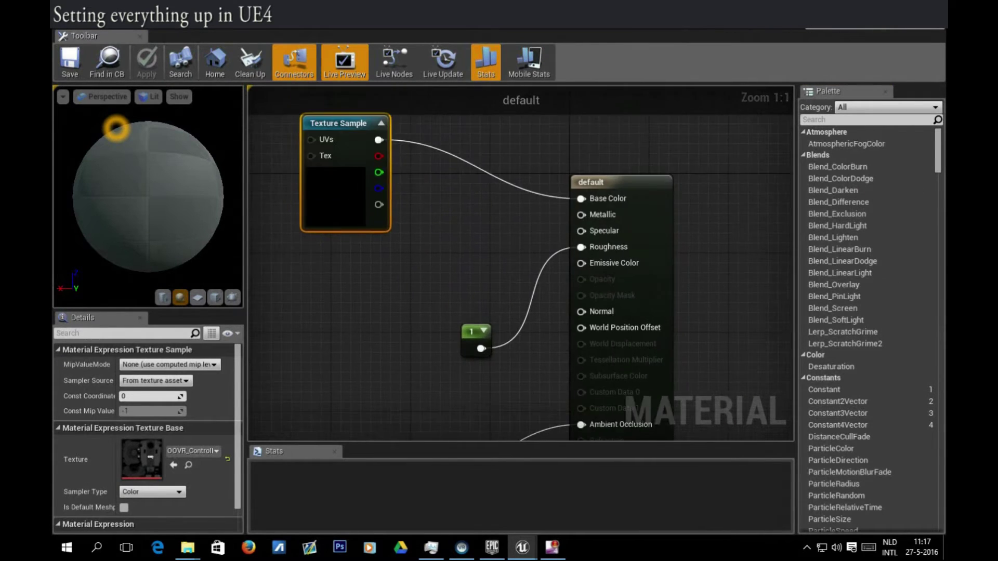
Move the roughness constant node to just below the Texture Sample and close the material editor
drag(476, 335, 425, 273)
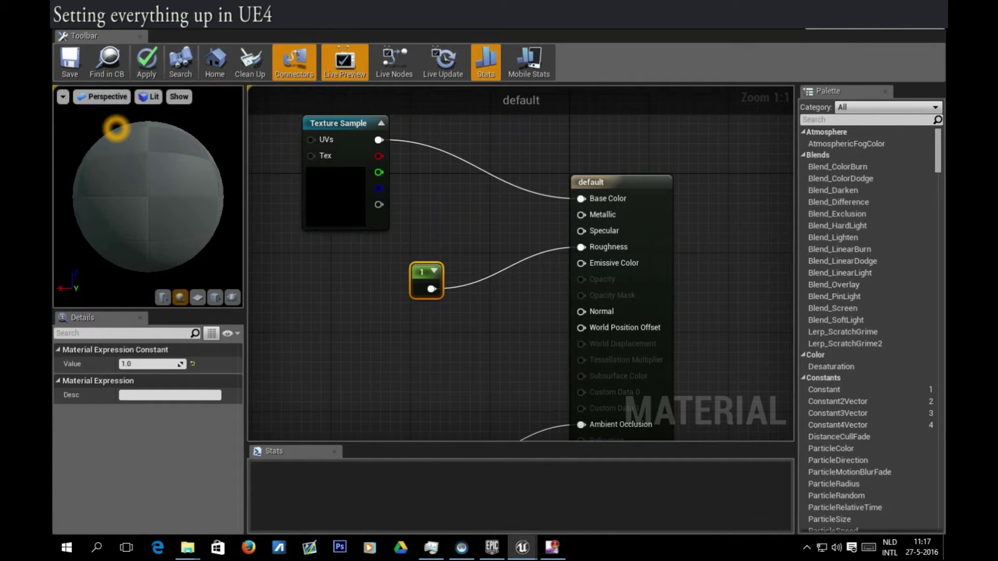
click(307, 13)
key(Return)
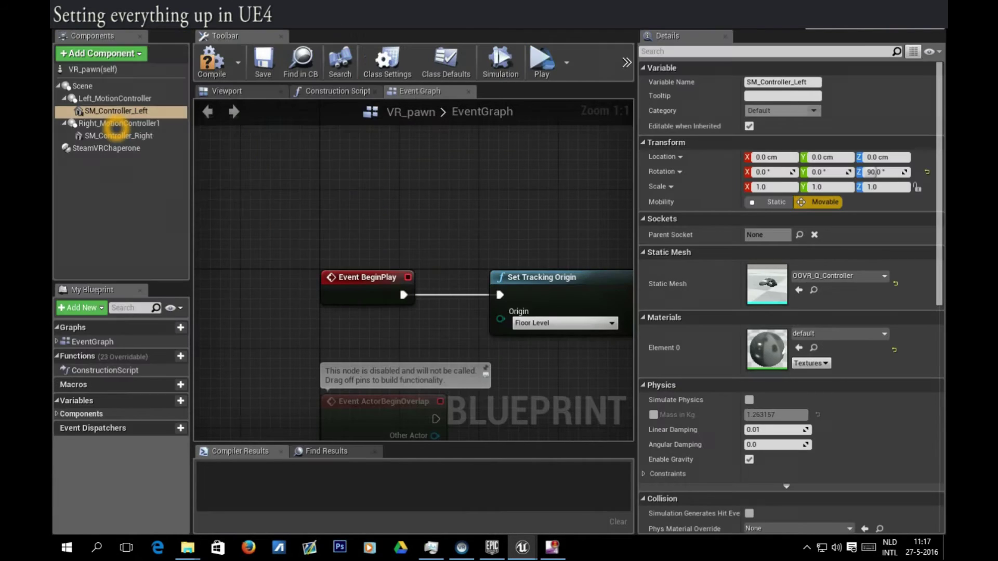
Select the SteamVRChaperone component and move the Set Tracking Origin node slightly up in the event graph
click(102, 150)
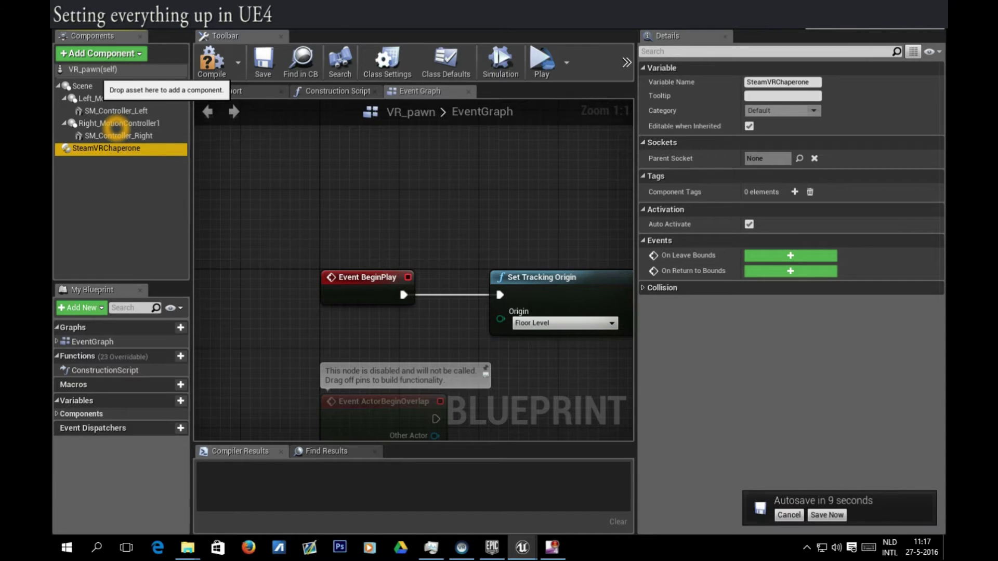
right_drag(422, 230, 364, 213)
scroll(363, 214, up, 1)
mouse_move(489, 259)
mouse_down()
mouse_move(479, 219)
mouse_move(498, 229)
mouse_move(489, 250)
mouse_up()
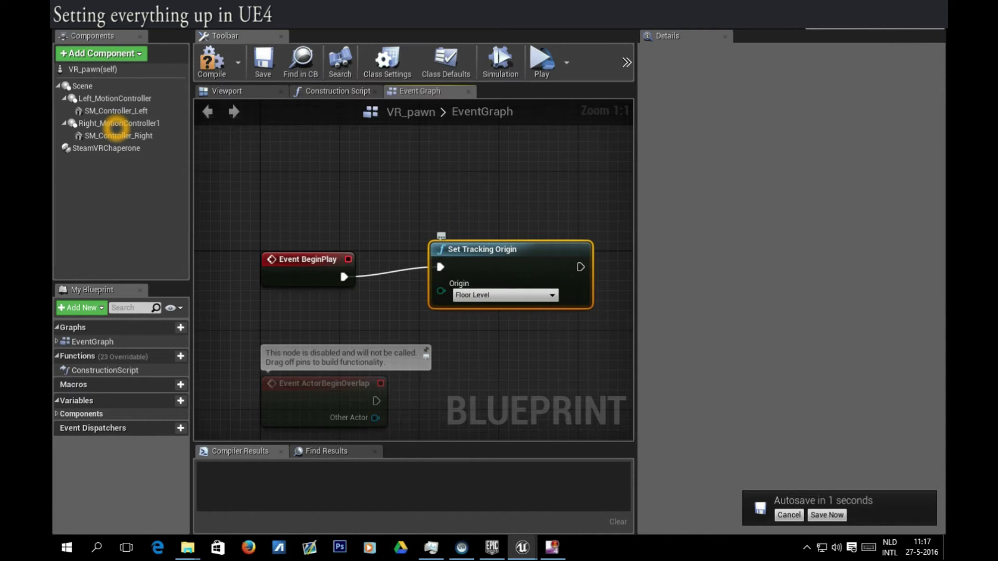
Align the Set Tracking Origin node with Event BeginPlay, try Eye Level, return the origin to Floor Level and compile the blueprint
mouse_move(489, 250)
mouse_down()
mouse_move(489, 269)
mouse_move(484, 259)
mouse_up()
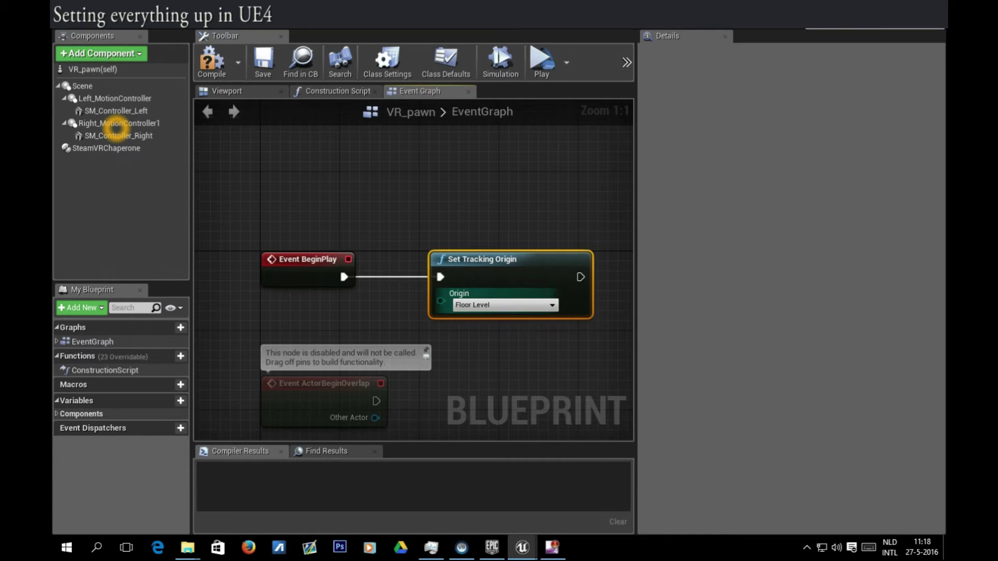
click(501, 306)
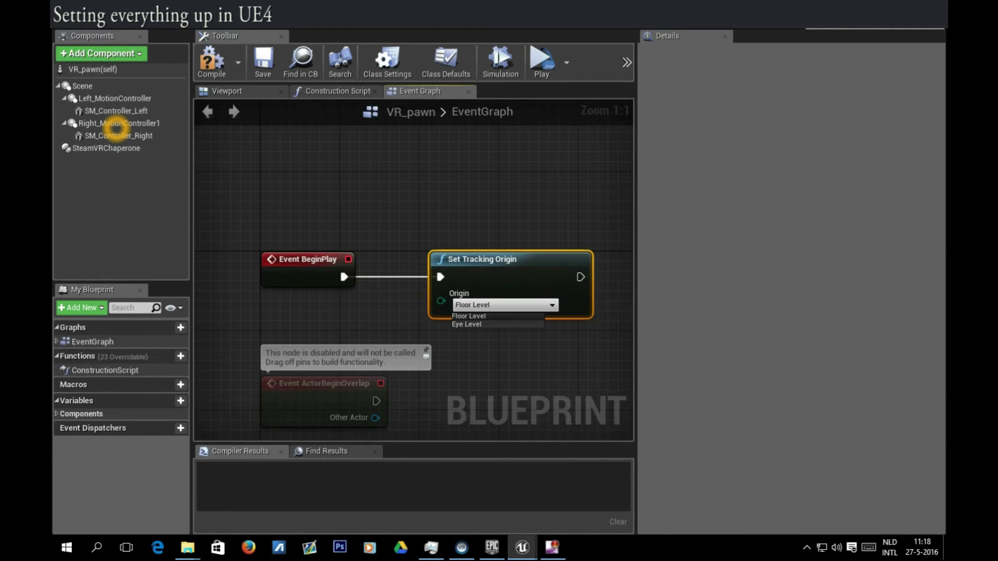
click(486, 324)
click(487, 306)
click(486, 316)
key(F7)
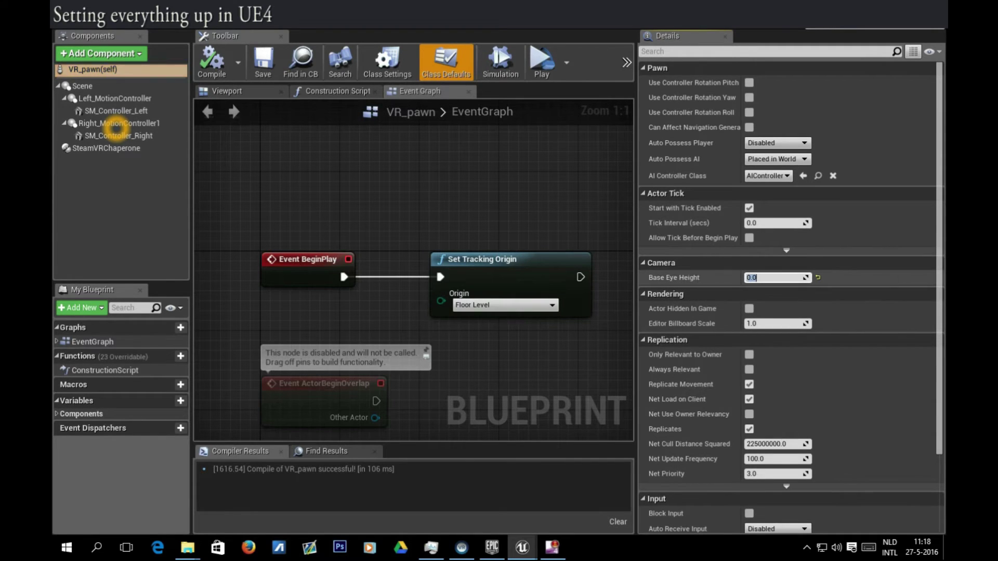
Try a Base Eye Height of 64 in the VR_pawn class defaults, and compile and save the blueprint
click(775, 277)
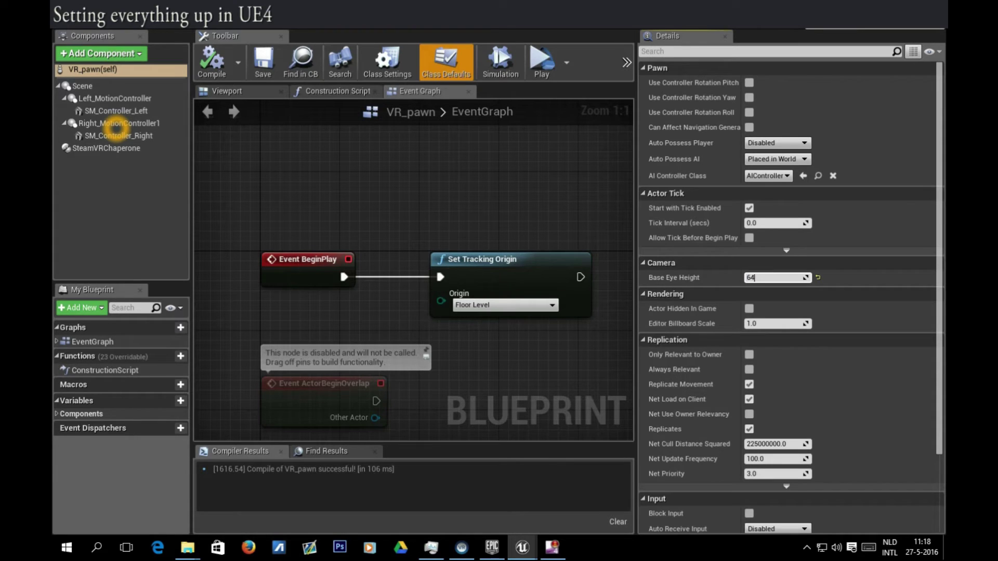
drag(760, 279, 699, 279)
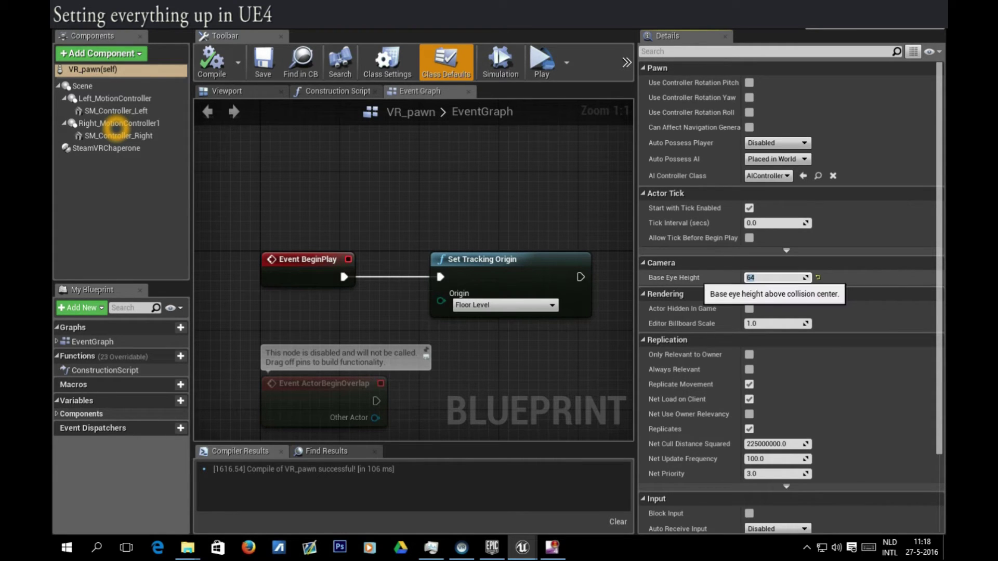
click(212, 62)
click(263, 61)
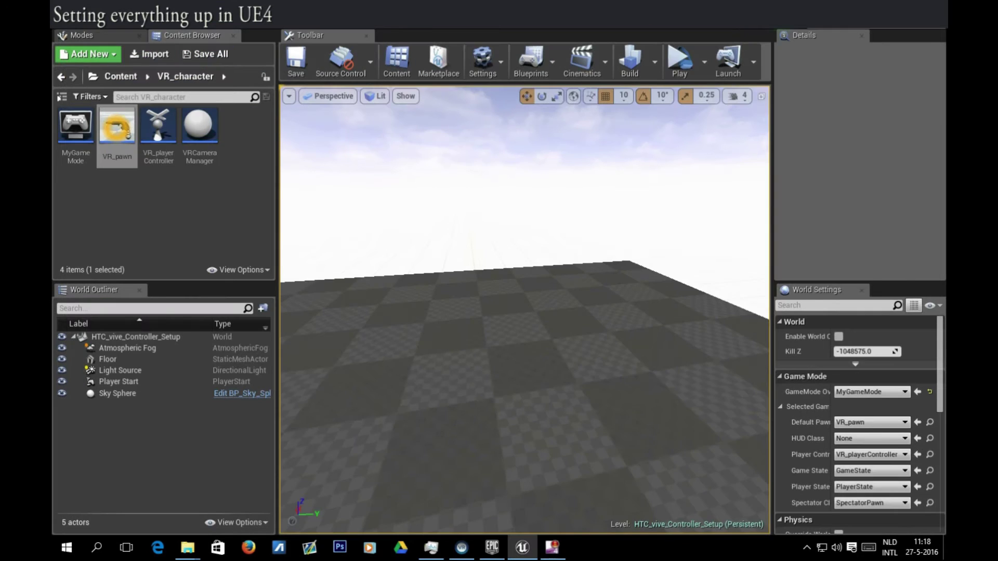
Select the Player Start in the level and examine its Z location and its placement relative to the floor
key(s)
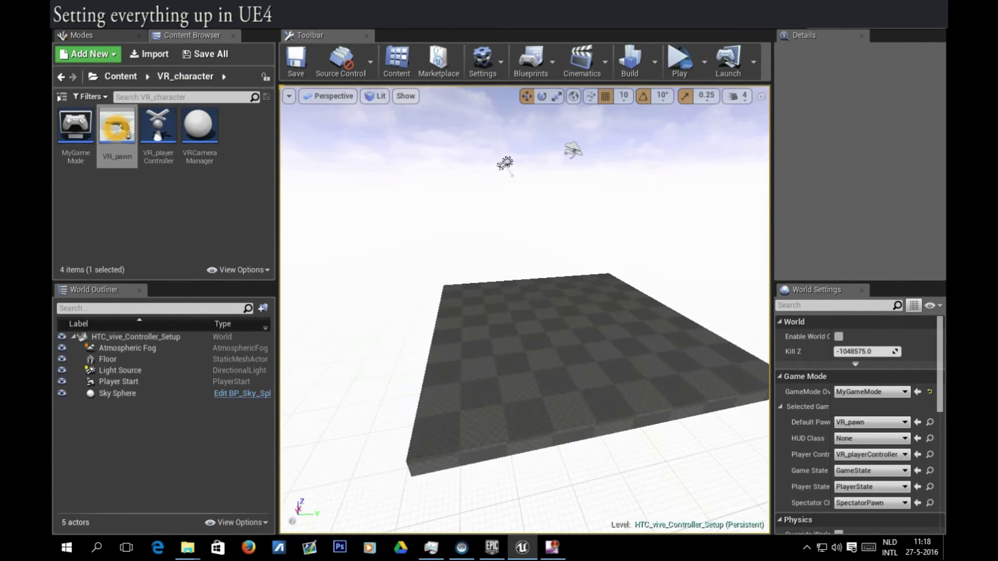
scroll(524, 338, up, 5)
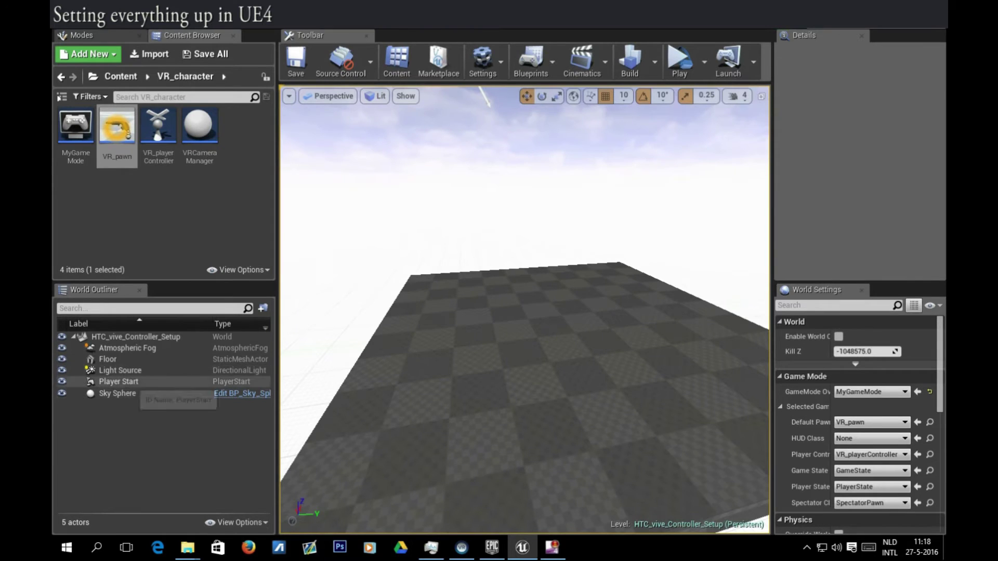
click(118, 381)
scroll(591, 318, up, 2)
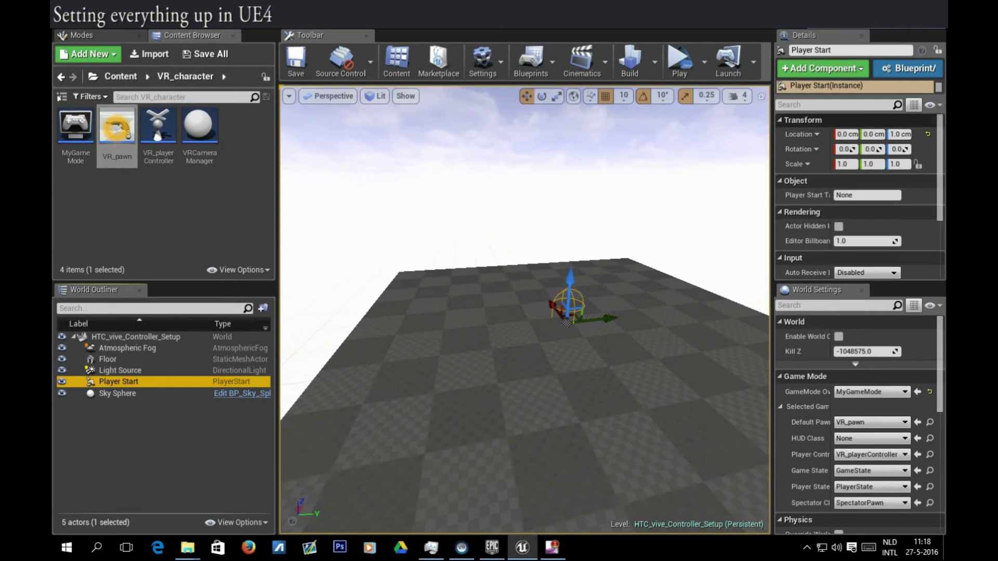
click(900, 134)
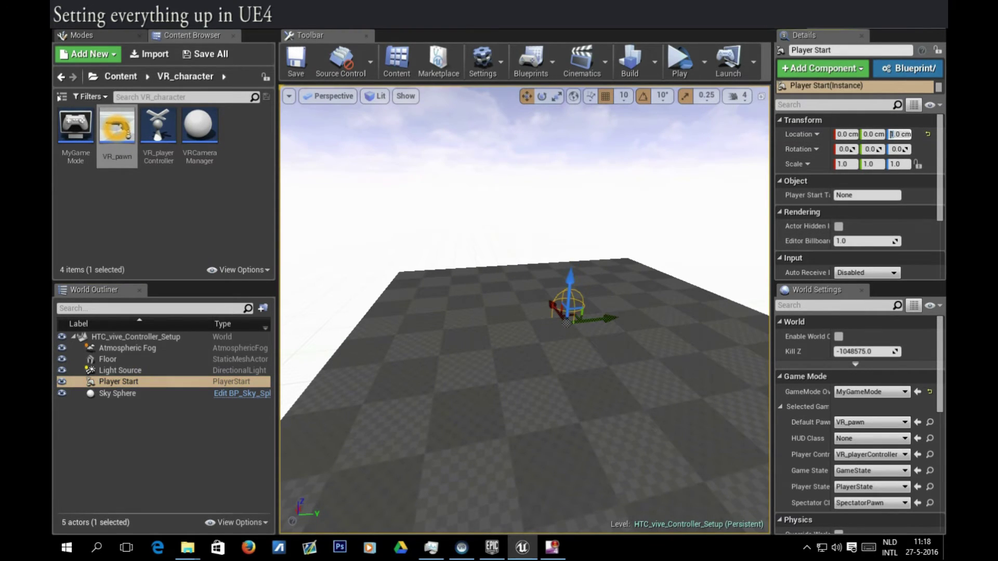
scroll(524, 310, up, 2)
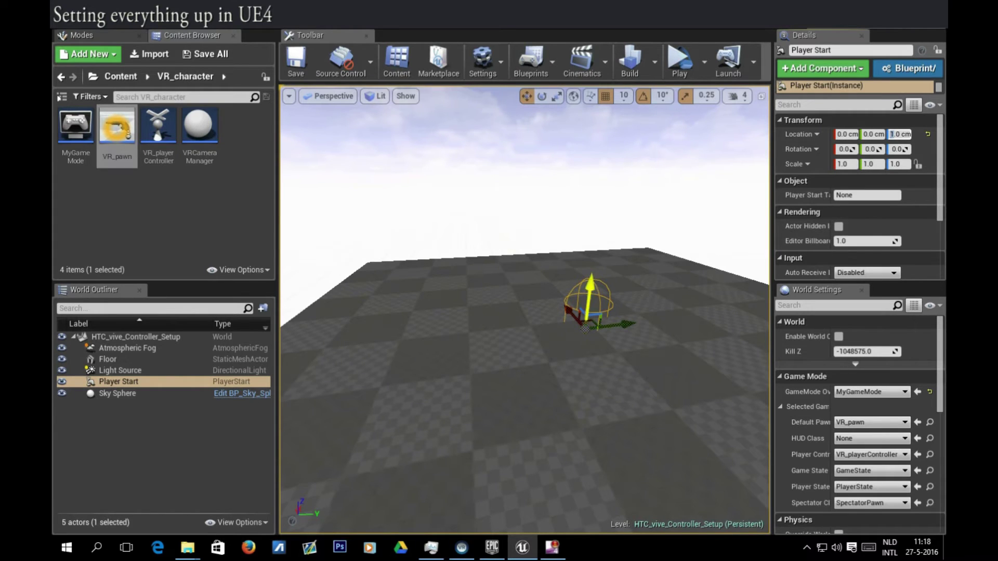
scroll(585, 320, up, 4)
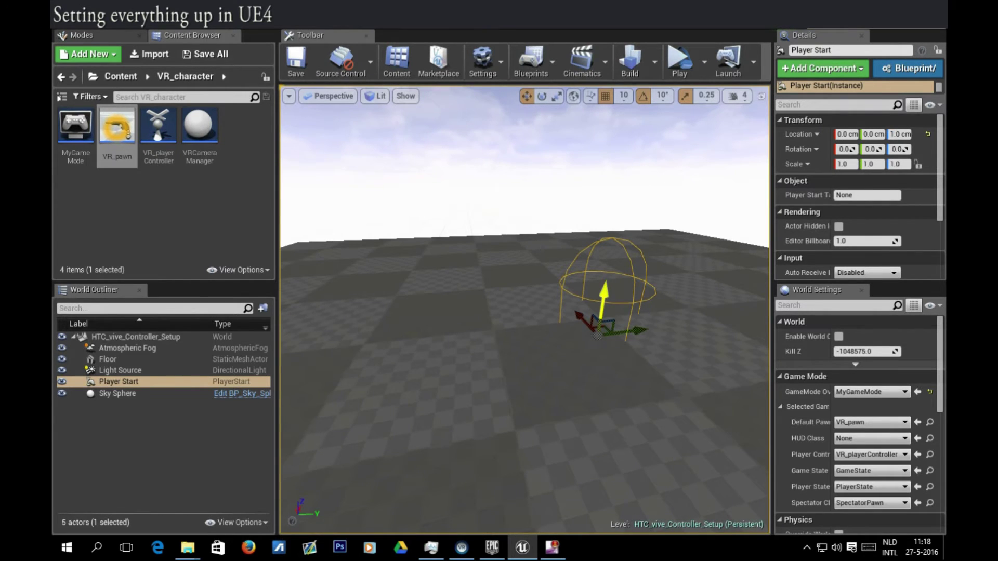
middle_drag(604, 305, 621, 281)
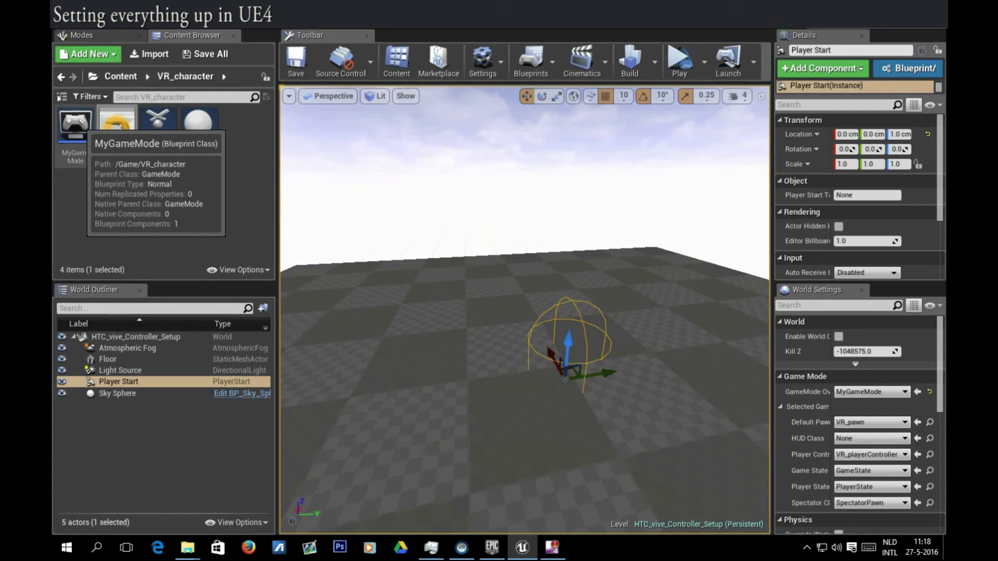
Look at the MyGameMode class defaults and at the parent classes offered for a new blueprint class, without creating one
double_click(116, 125)
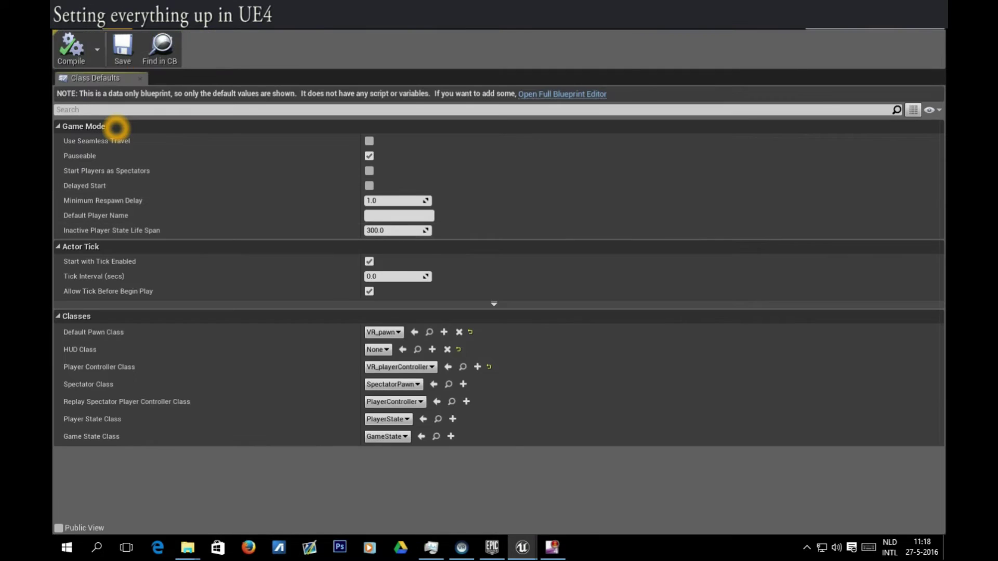
drag(199, 17, 398, 117)
right_click(185, 212)
click(238, 321)
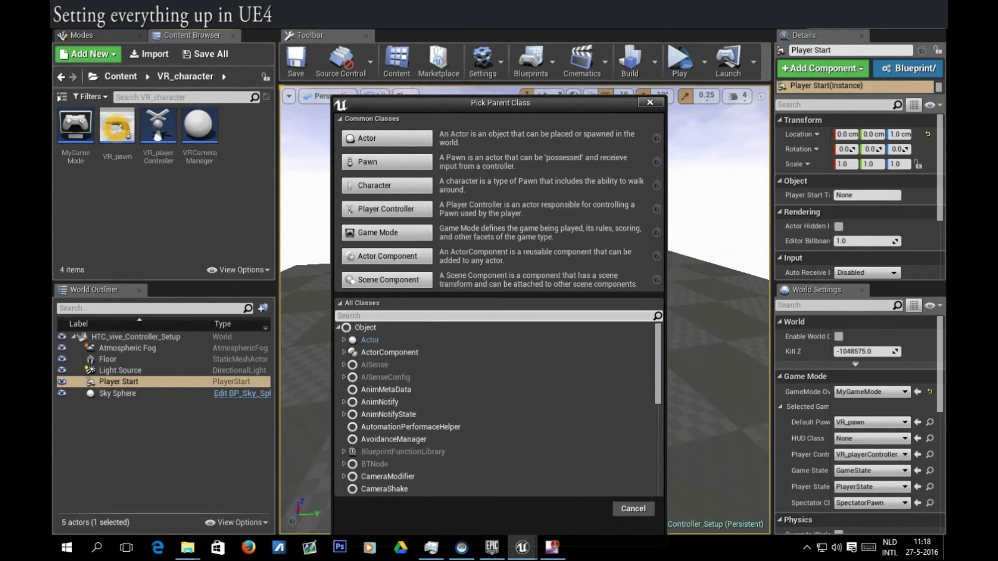
click(649, 103)
Open VR_playerController and check its Player Camera Manager Class and the remaining class defaults
click(158, 125)
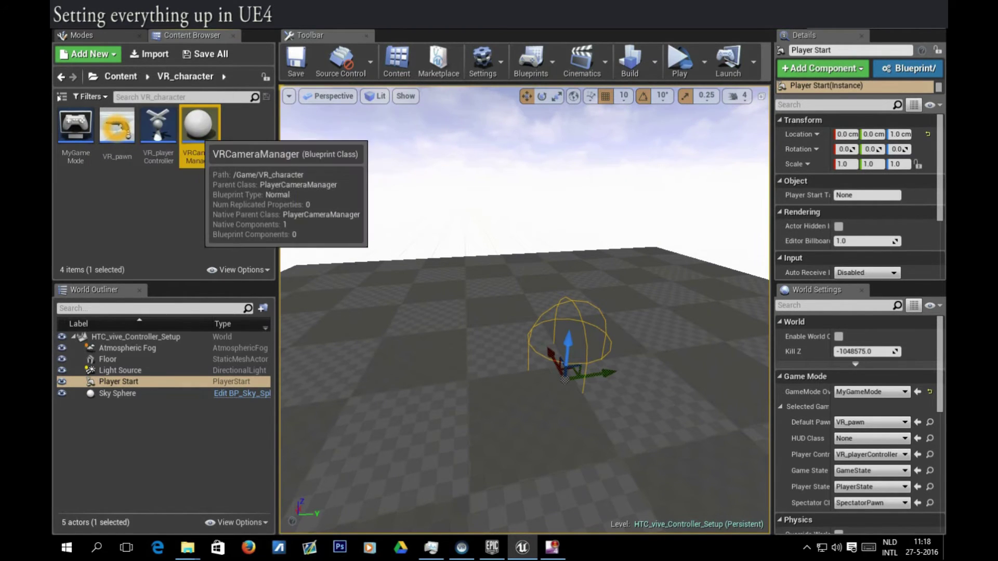
double_click(158, 128)
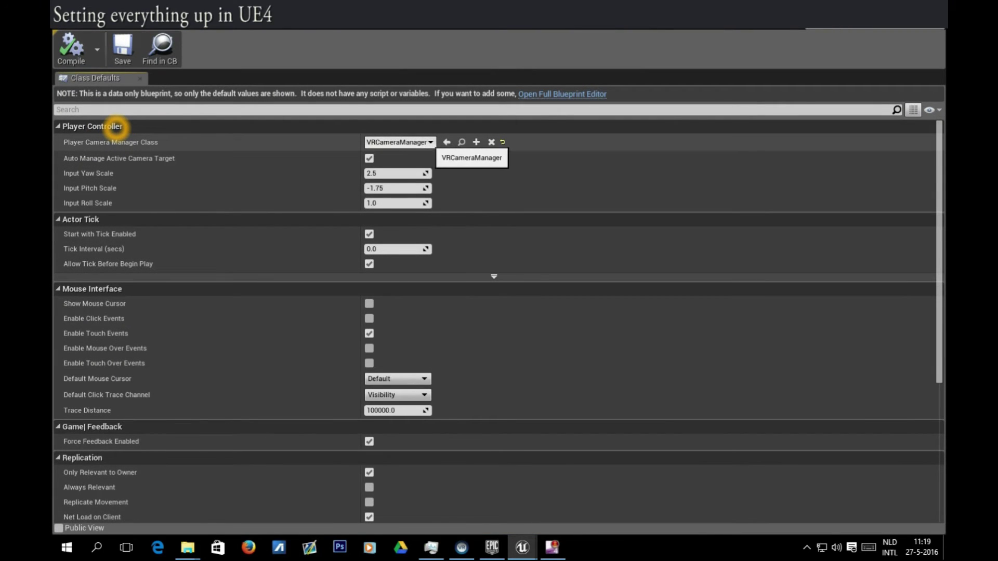
click(400, 142)
click(397, 141)
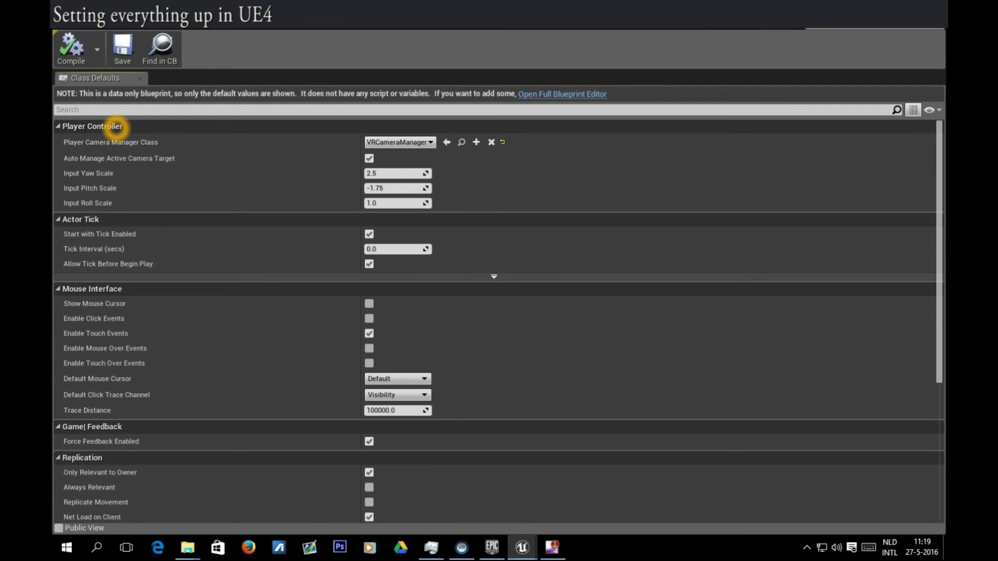
scroll(116, 127, down, 2)
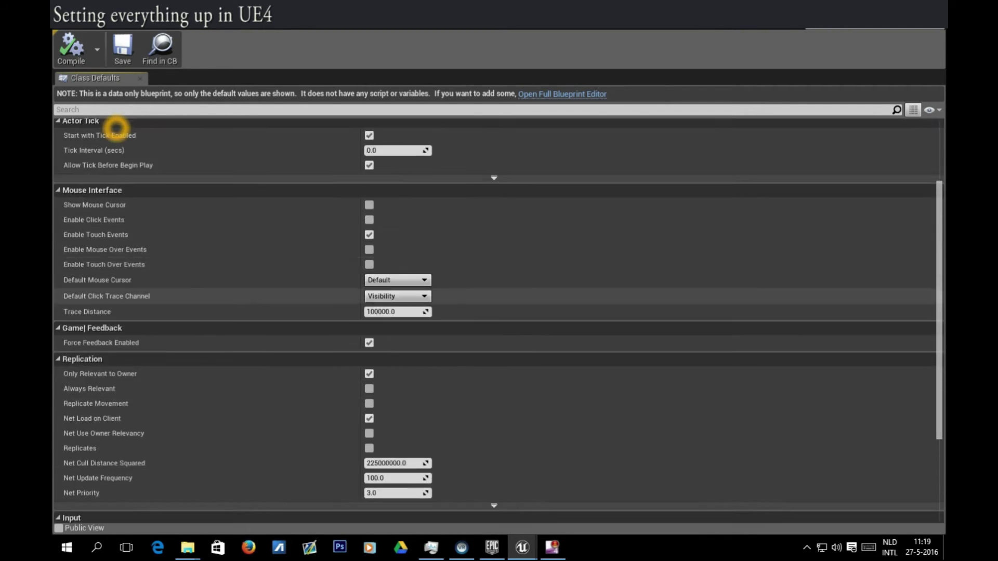
scroll(116, 128, down, 2)
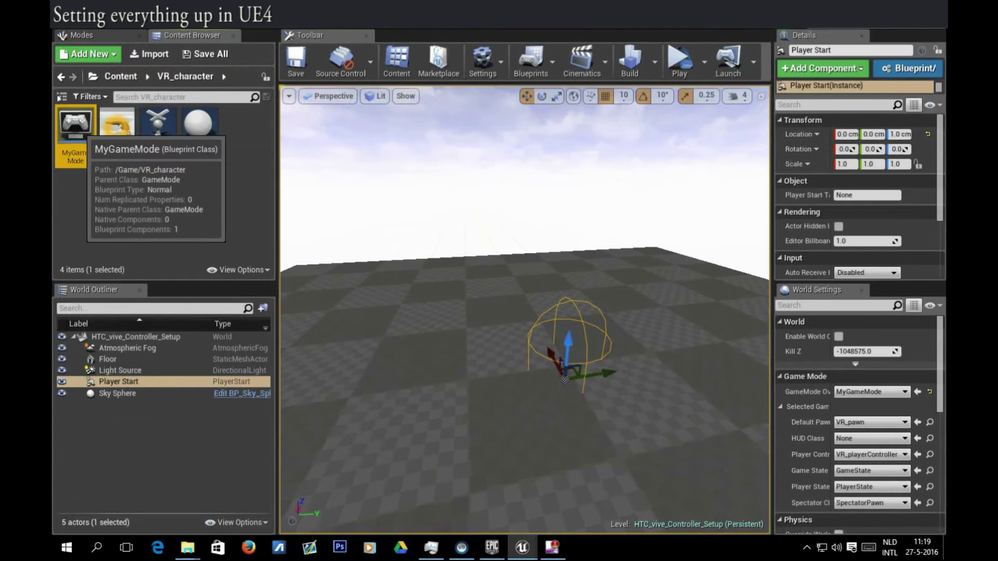
Open MyGameMode and check the choices for its Default Pawn Class and Player Controller Class
double_click(81, 130)
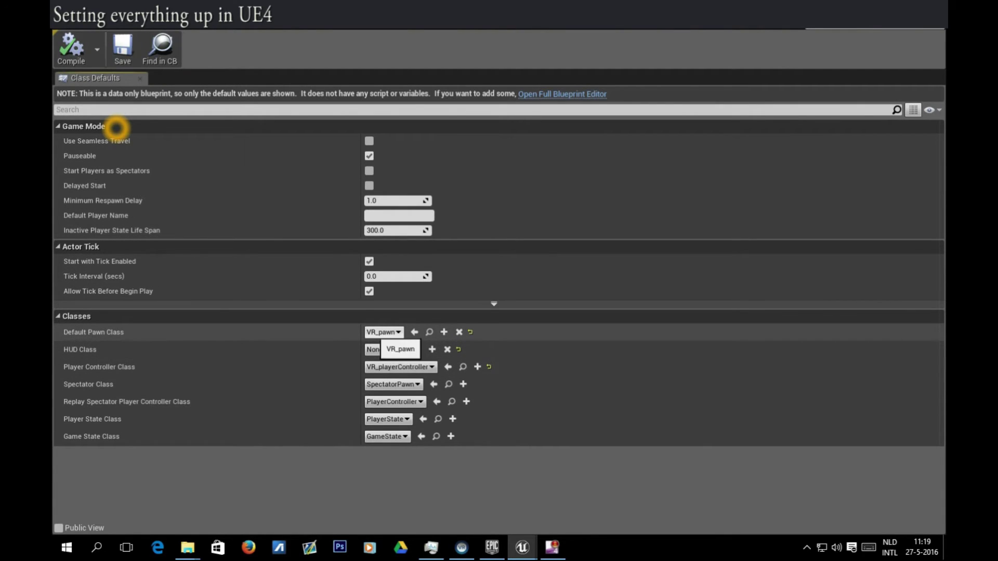
click(383, 332)
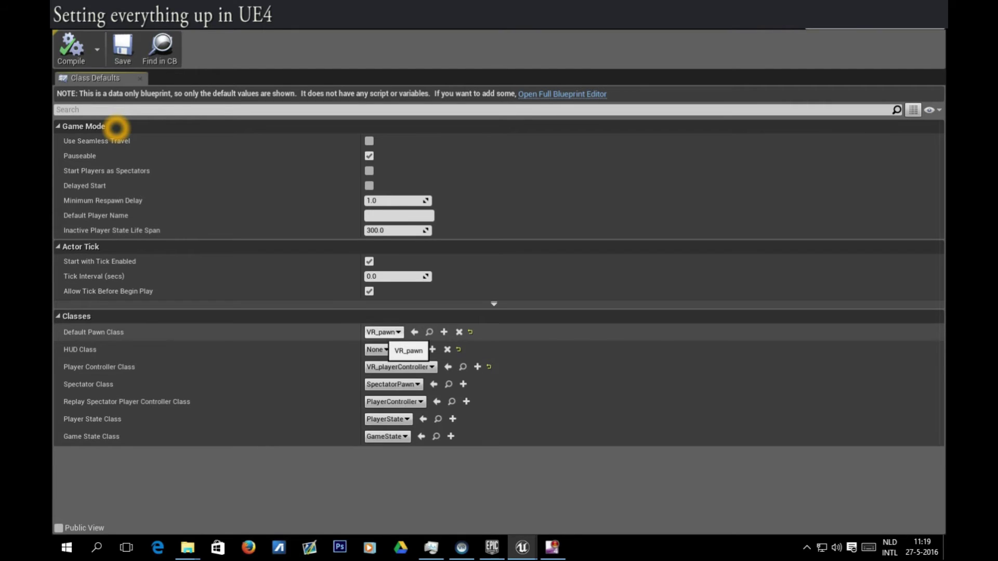
click(384, 332)
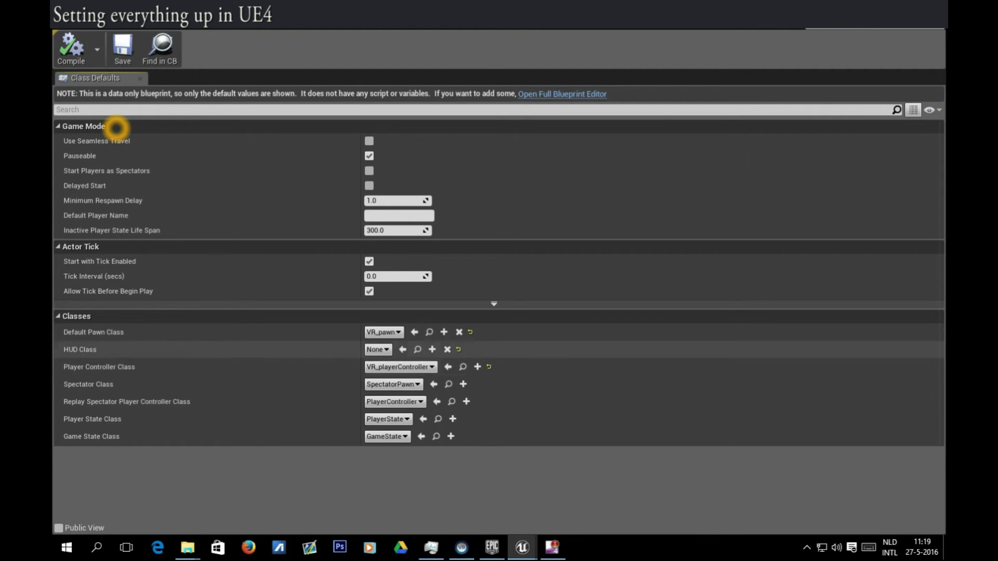
click(398, 368)
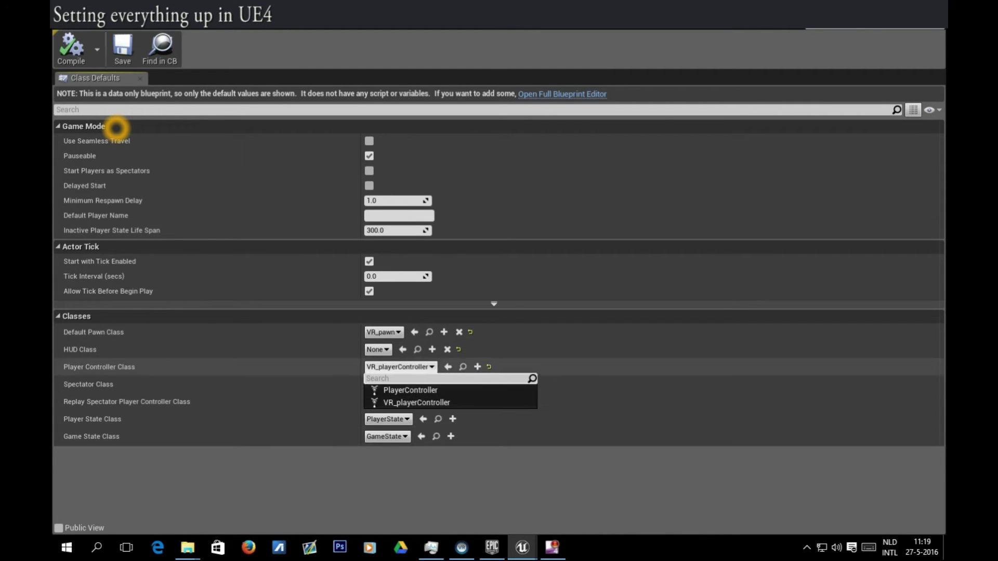
click(393, 367)
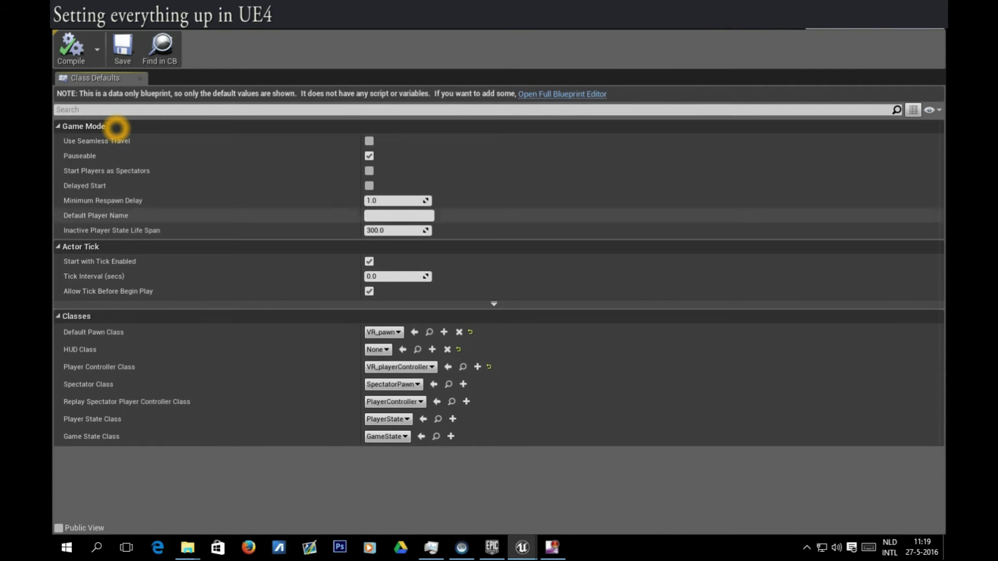
click(193, 11)
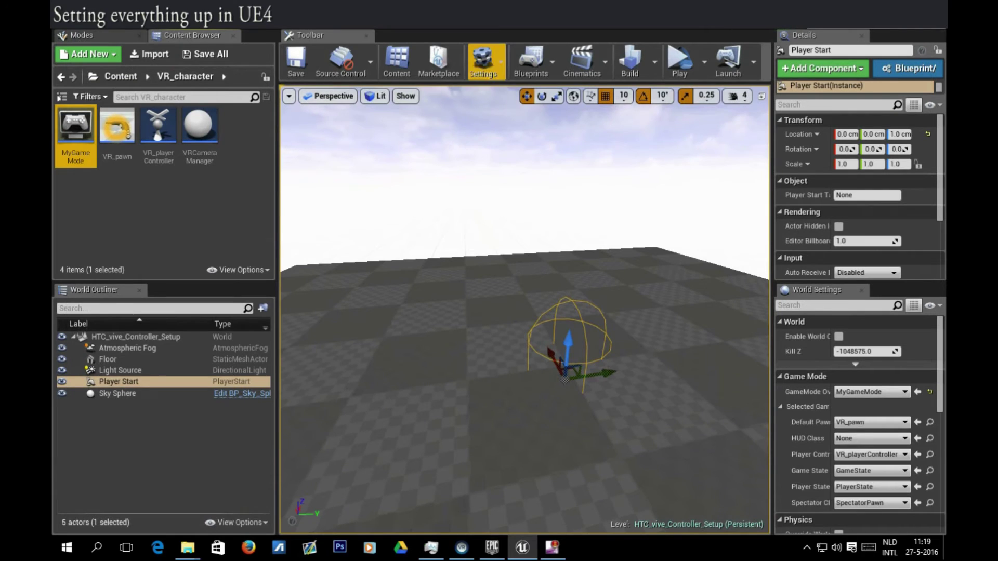
Open the project's Maps & Modes settings, examine the default game mode and its selected classes, and close the settings
click(482, 60)
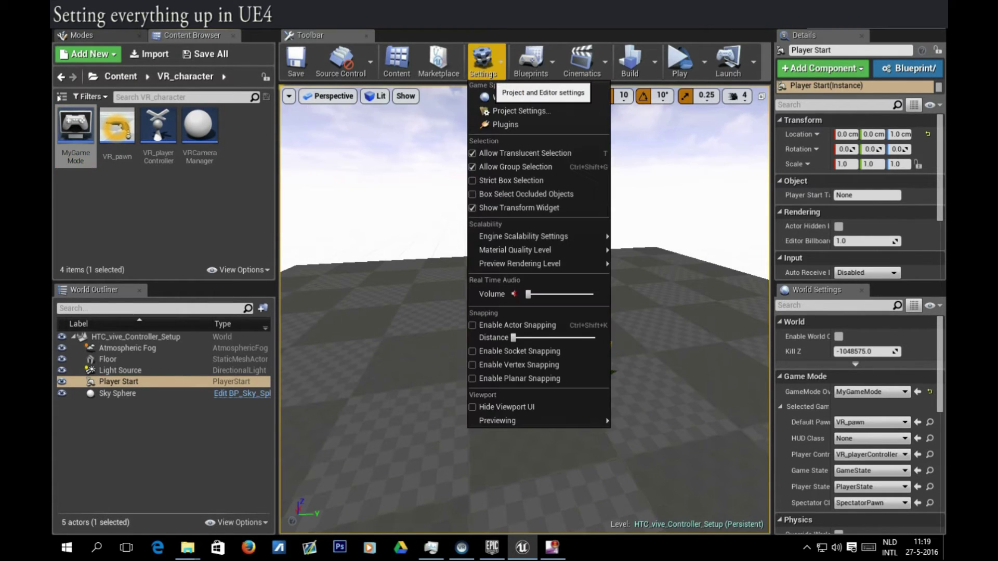
click(520, 111)
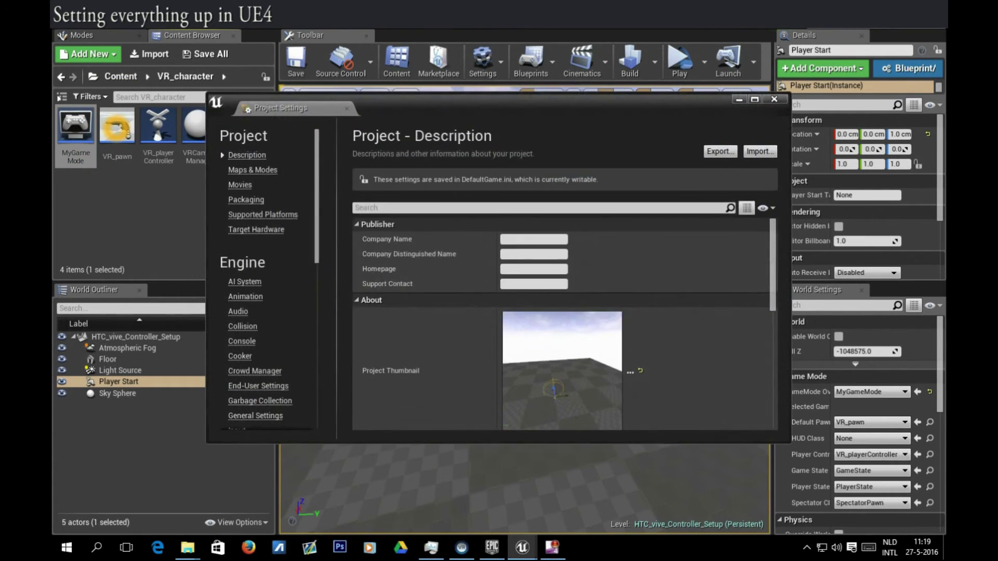
click(252, 170)
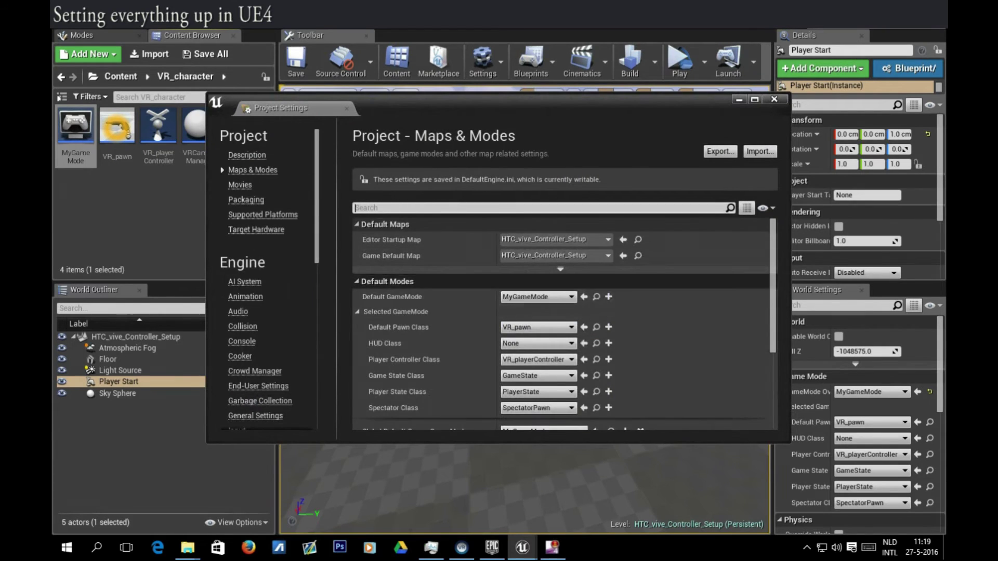
scroll(567, 312, down, 2)
scroll(561, 312, up, 1)
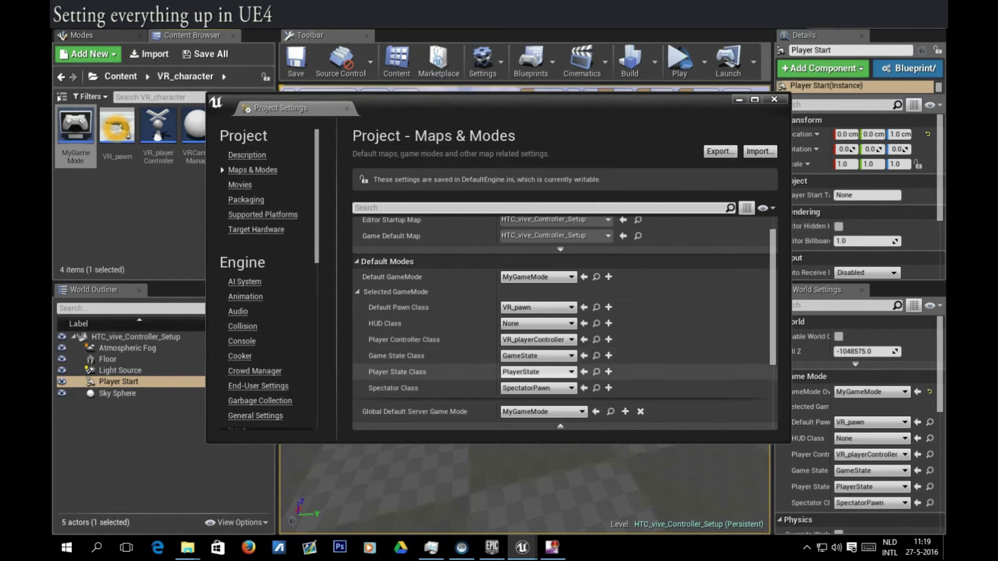
drag(520, 104, 453, 137)
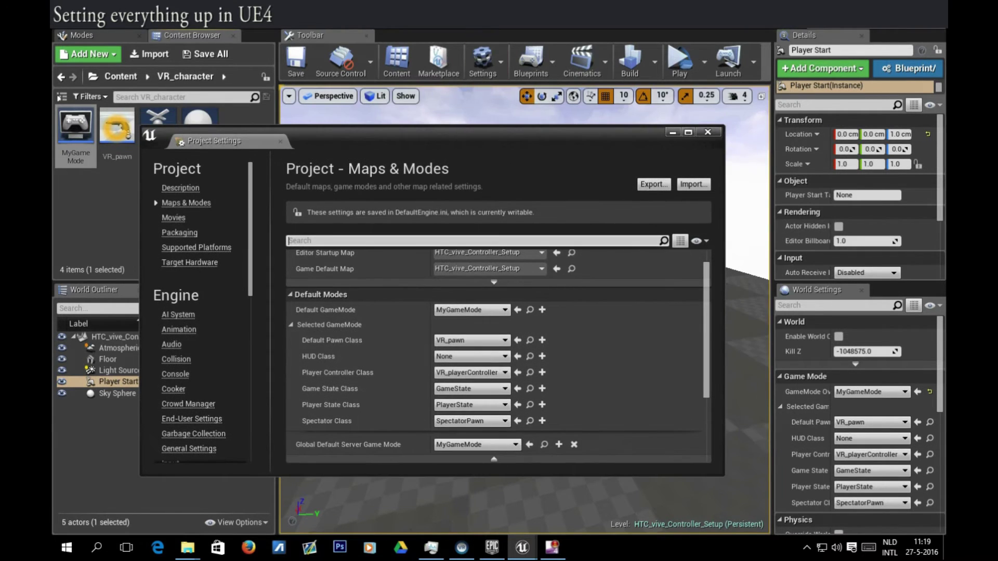
click(709, 132)
Show the World Settings to check the GameMode Override and its classes, and select the floor in the level
click(485, 69)
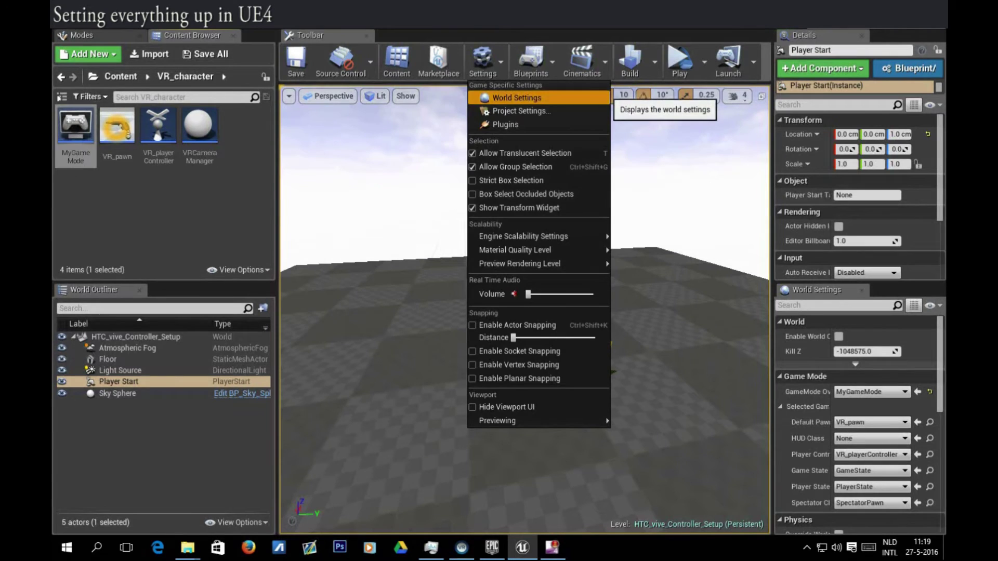
click(515, 97)
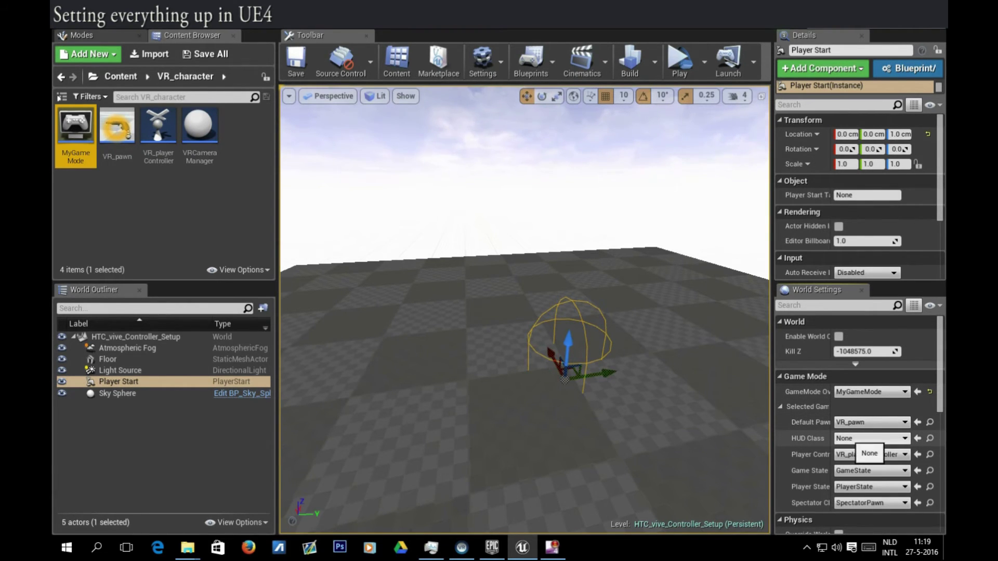
click(671, 426)
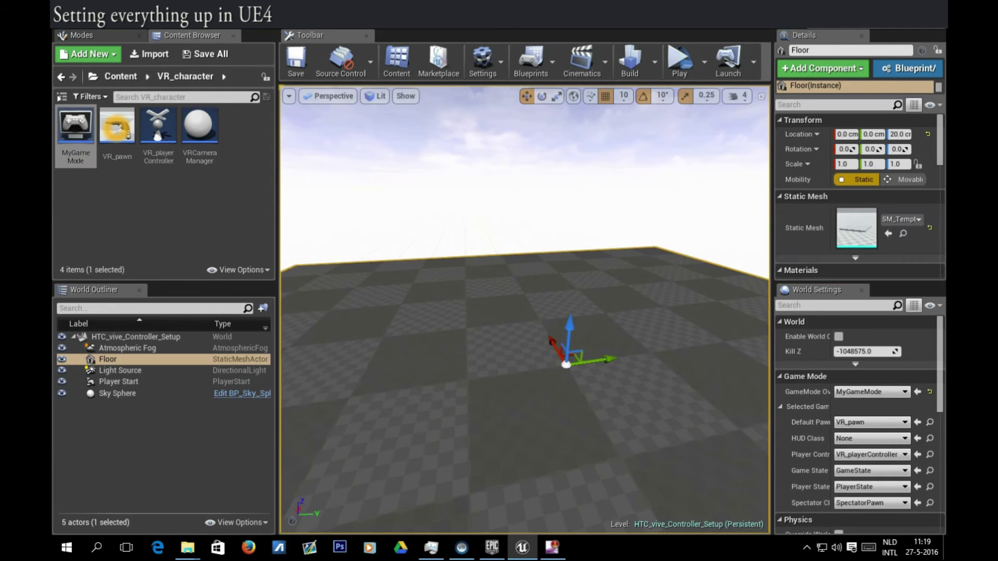
middle_drag(671, 427, 655, 414)
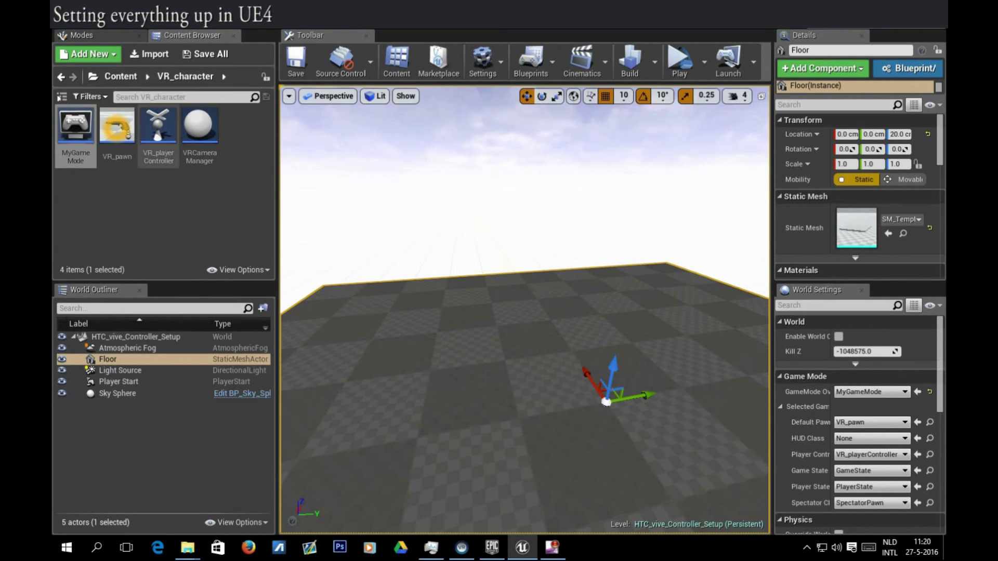
Open the project's Rendering settings, examine the options down to Instanced Stereo in the VR section, and close the settings
mouse_move(526, 322)
middle_down()
mouse_move(494, 307)
mouse_move(531, 320)
middle_up()
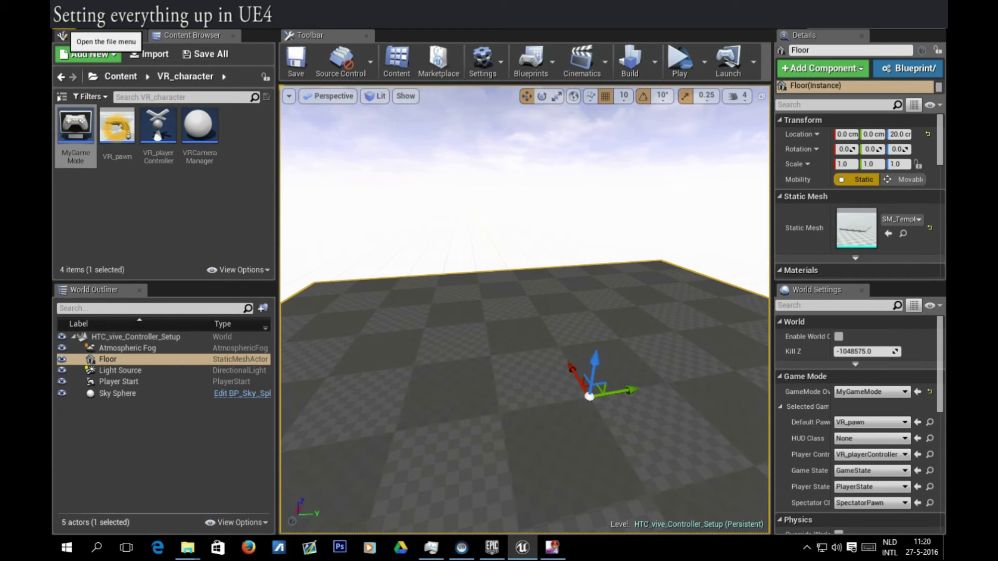
click(64, 25)
mouse_move(88, 25)
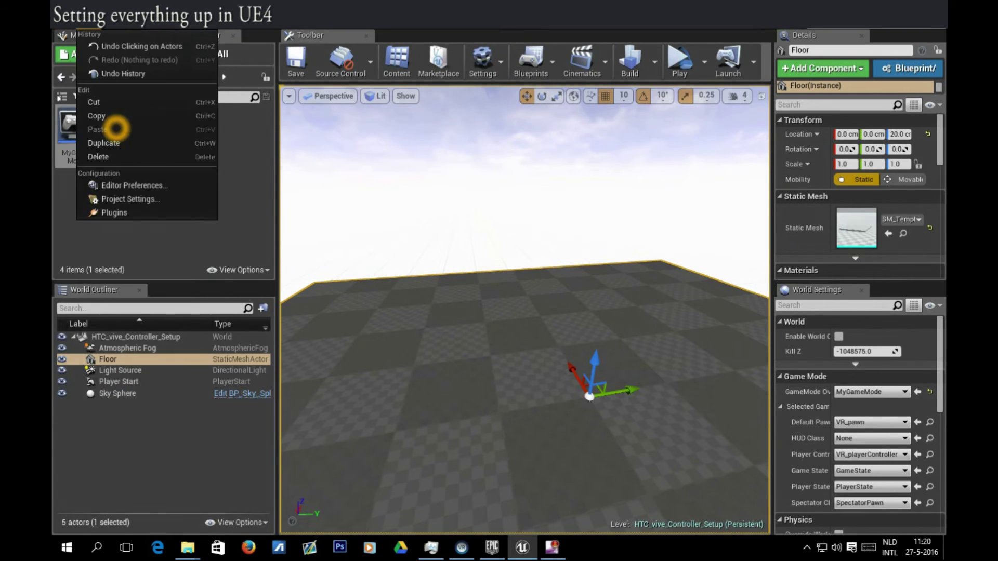
click(127, 199)
scroll(198, 312, down, 3)
scroll(203, 312, down, 3)
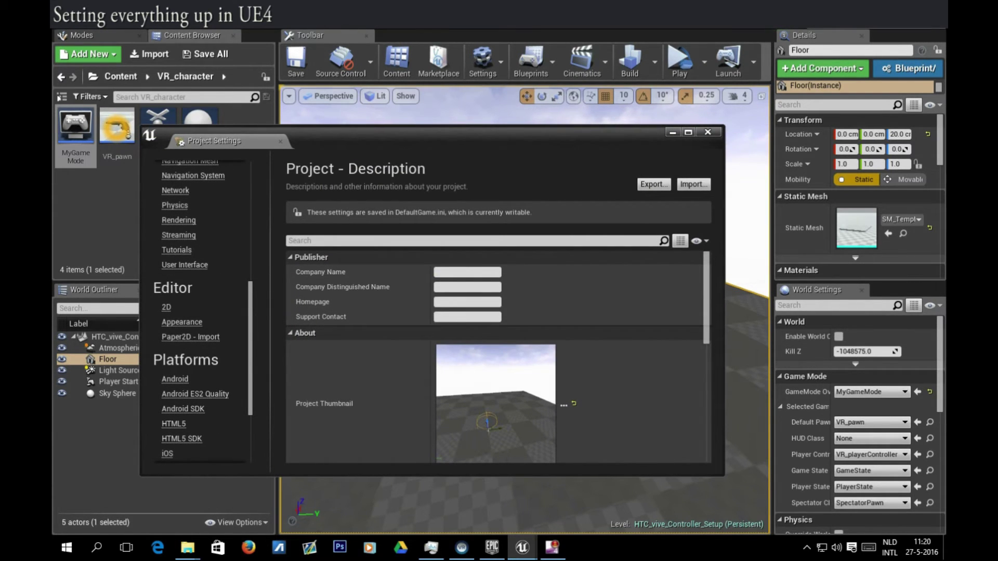
scroll(198, 312, up, 1)
click(179, 239)
scroll(468, 364, down, 5)
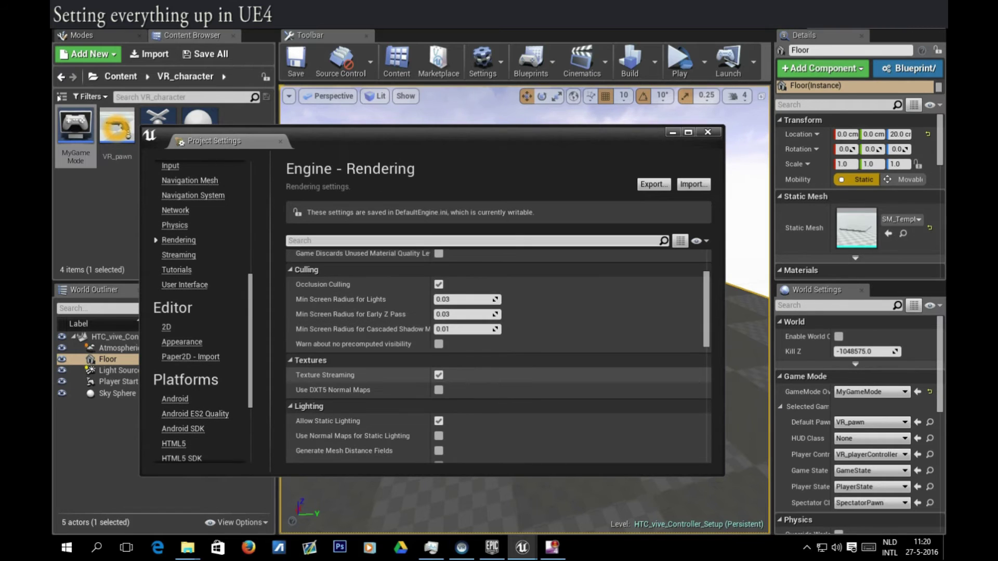
scroll(498, 357, down, 12)
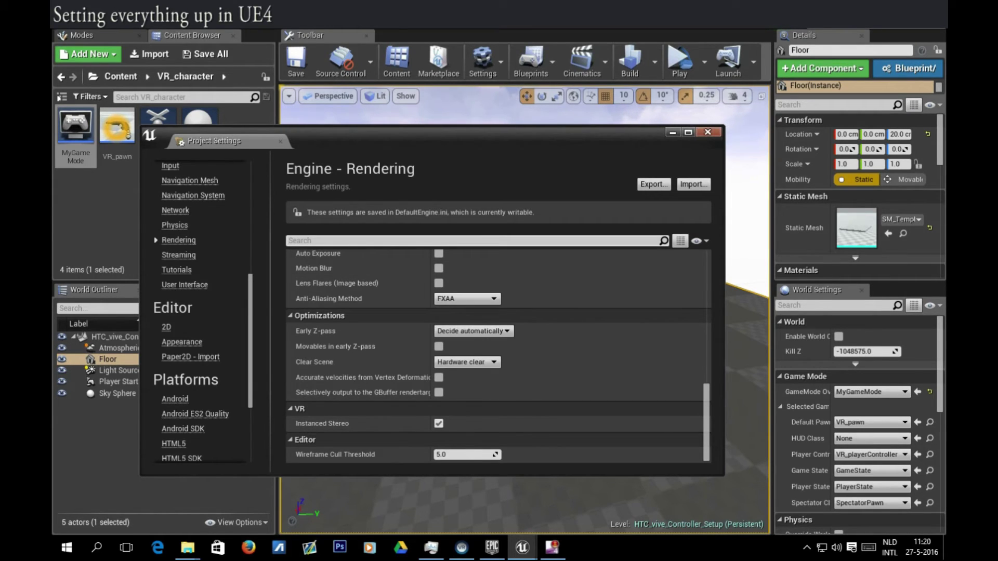
drag(707, 417, 706, 284)
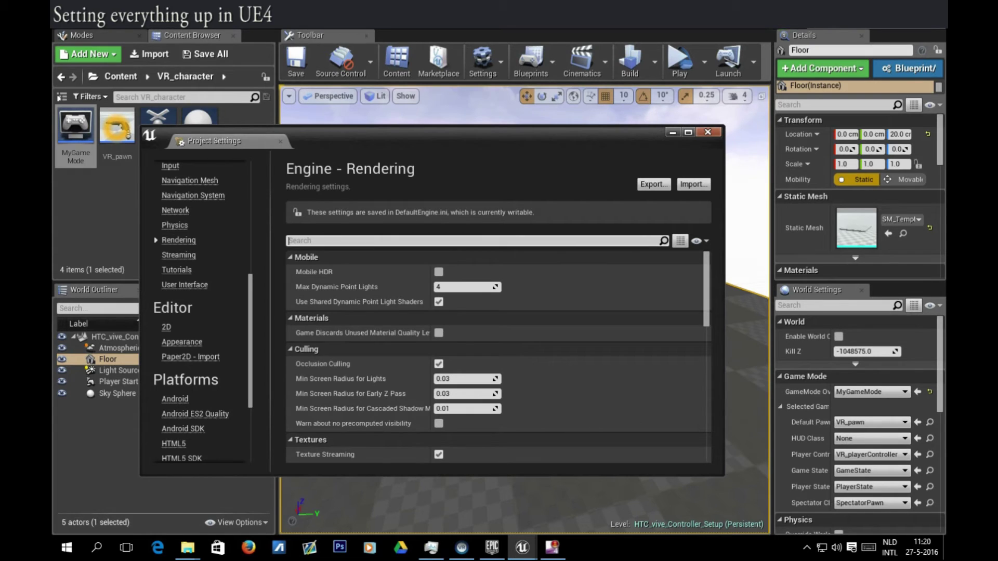
click(708, 132)
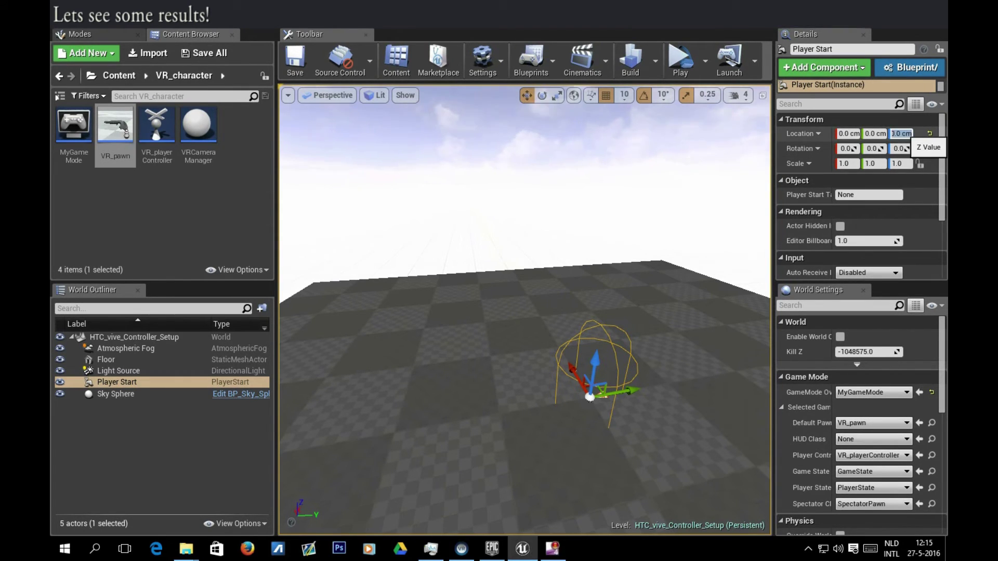
Set the Player Start's Z location to 20 cm and play the level in VR
click(902, 133)
text(0)
key(Return)
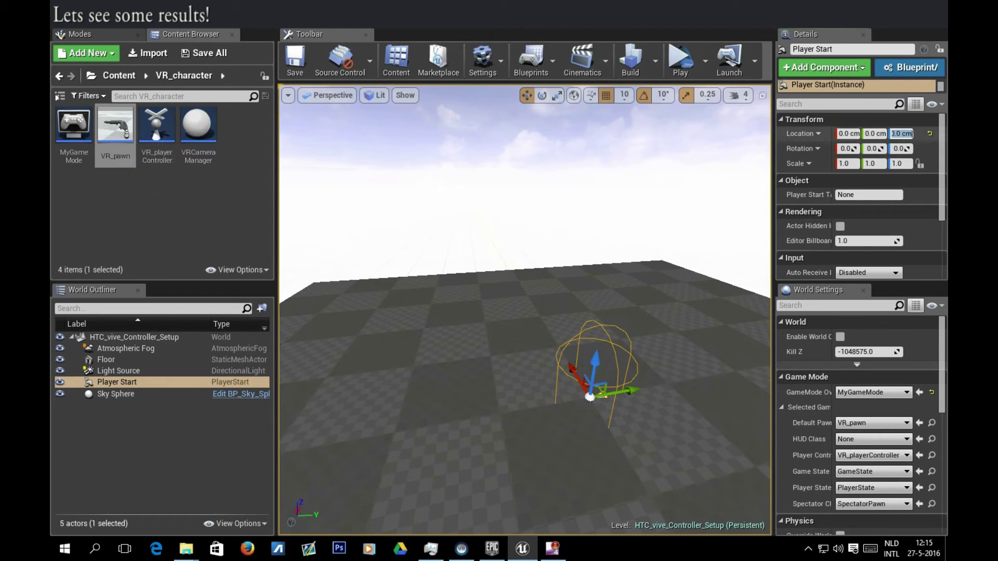
drag(897, 134, 886, 134)
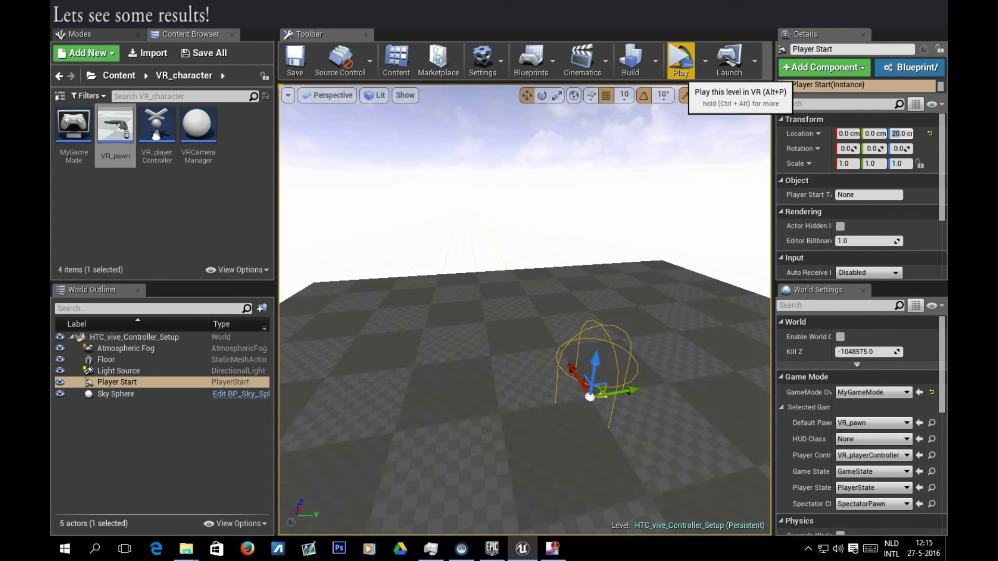
click(681, 60)
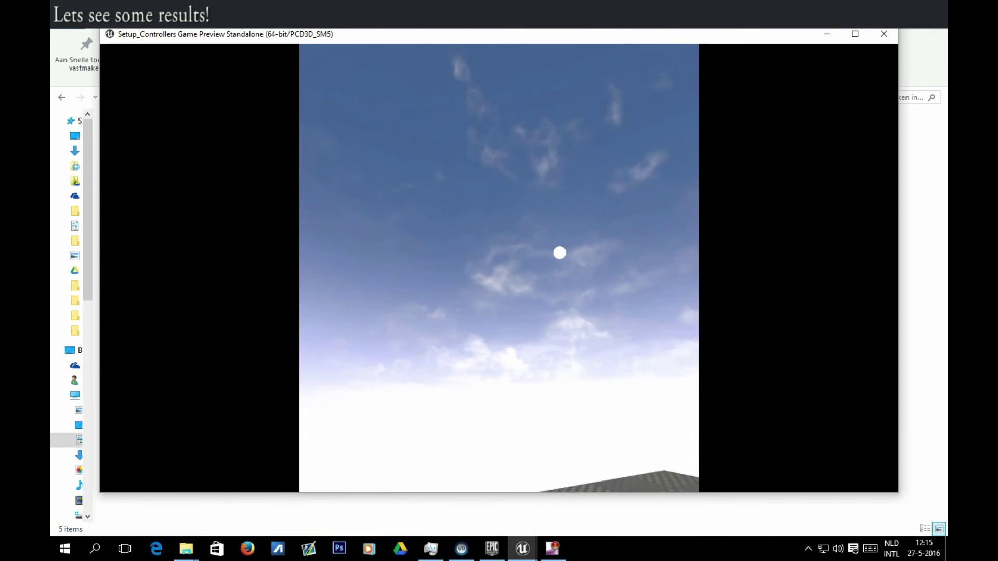